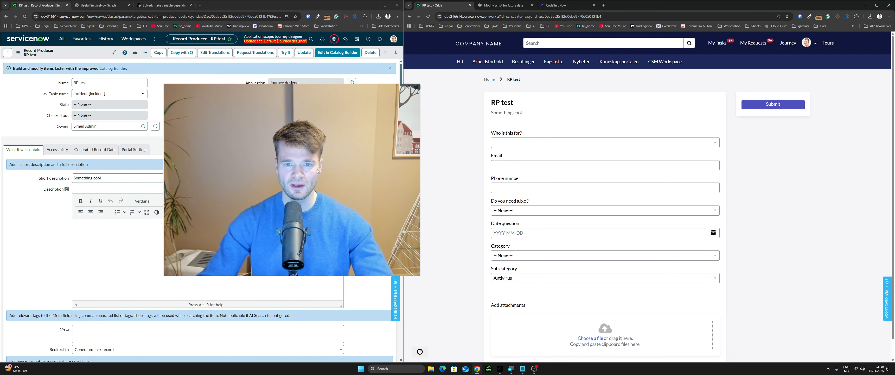
Return to the portal home page and show the assigned topics of the RP test record producer
click(486, 53)
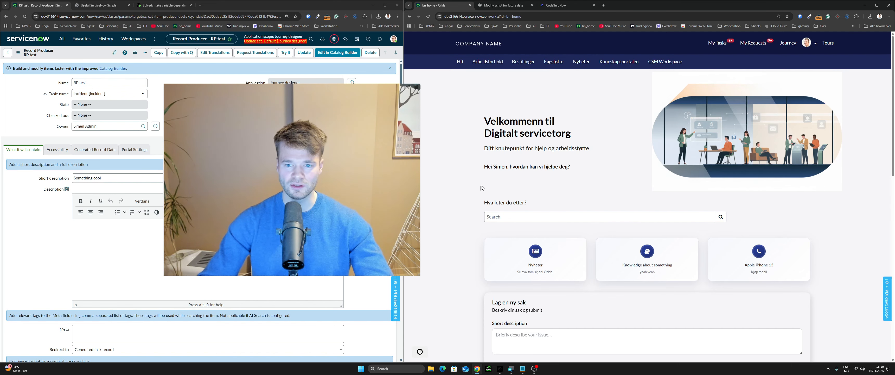
drag(390, 197, 510, 194)
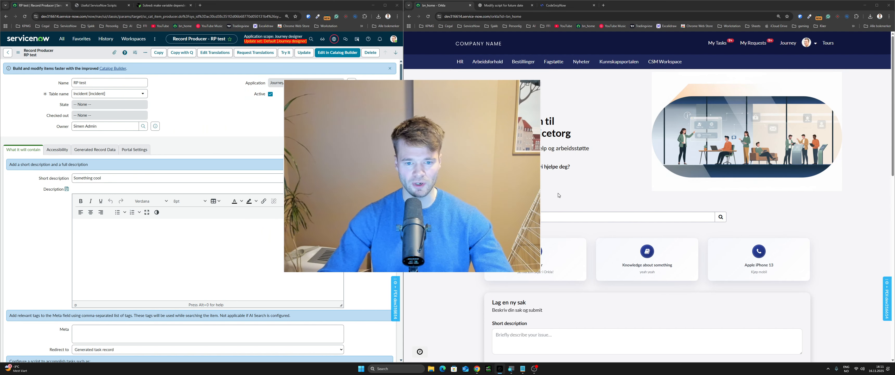
scroll(43, 243, down, 15)
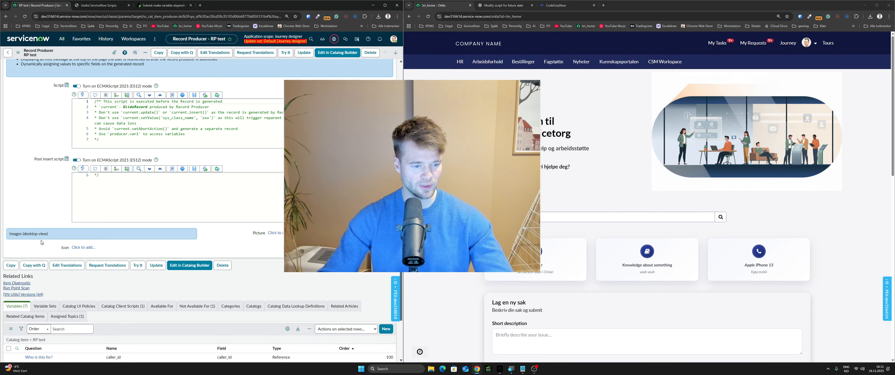
click(67, 228)
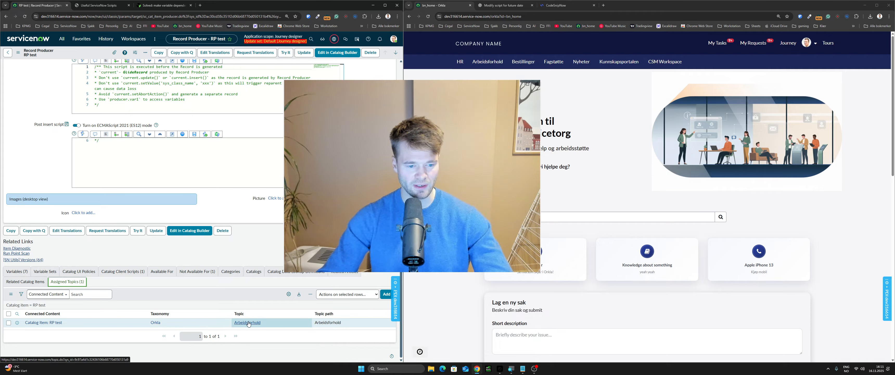
drag(348, 243, 331, 240)
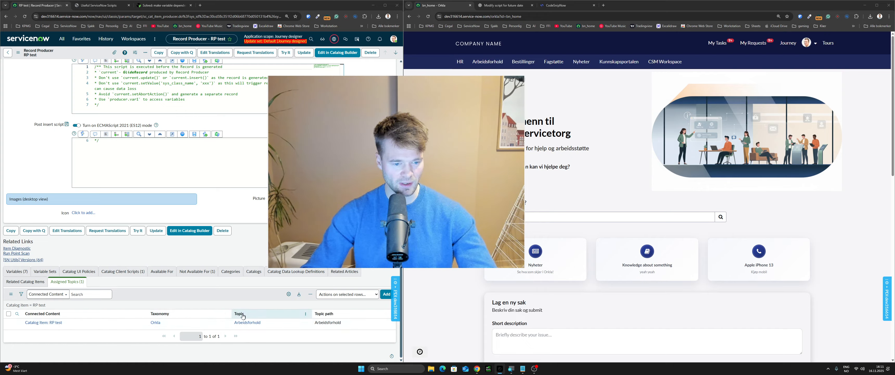
drag(411, 230, 263, 228)
Open the RP test item through the portal's Arbeidsforhold topic page and go back to the portal home page
click(496, 19)
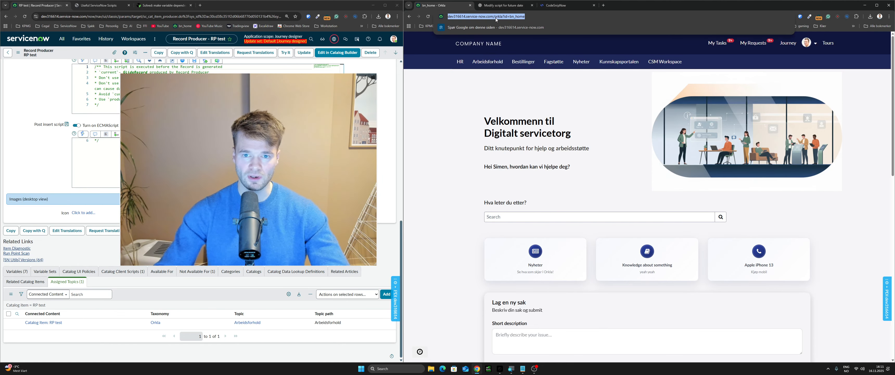
double_click(499, 16)
drag(486, 97, 489, 97)
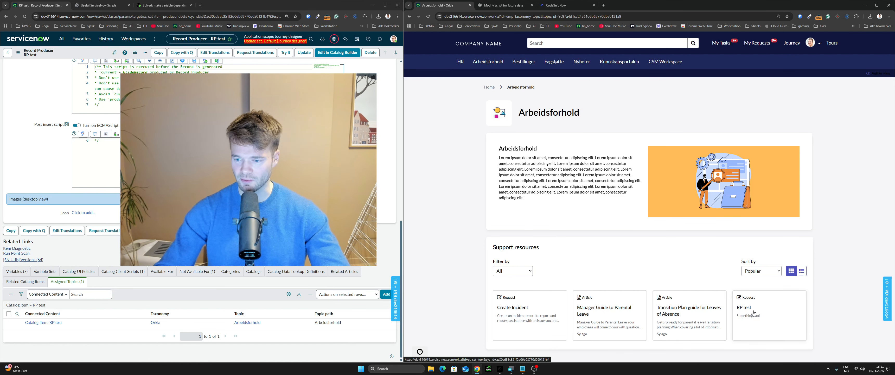
click(753, 313)
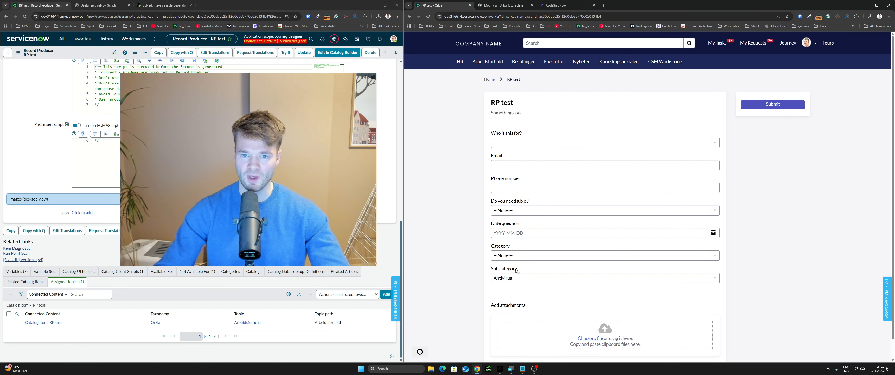
click(478, 43)
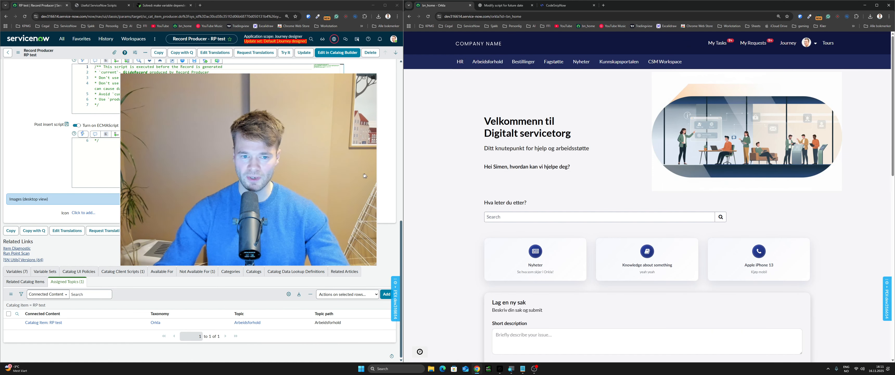
Enter "cars, komma" as the Meta tags of the RP test record producer and save the record
drag(263, 175, 431, 176)
scroll(142, 171, up, 5)
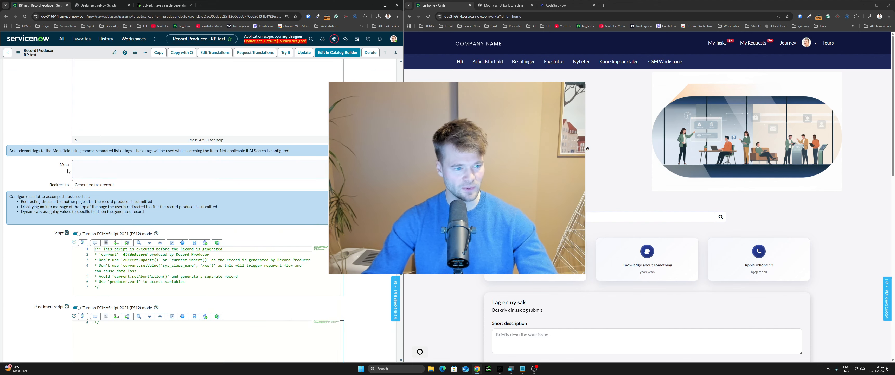
click(85, 166)
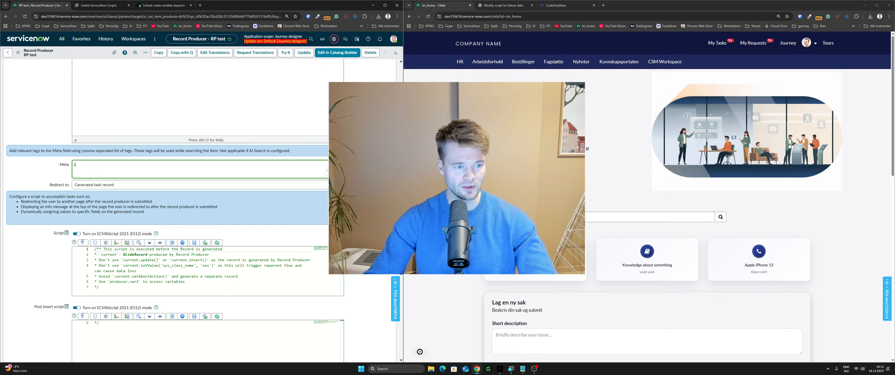
click(35, 174)
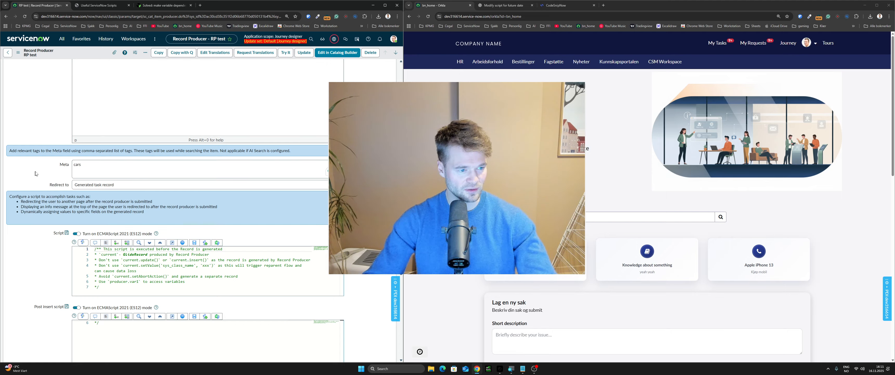
click(87, 167)
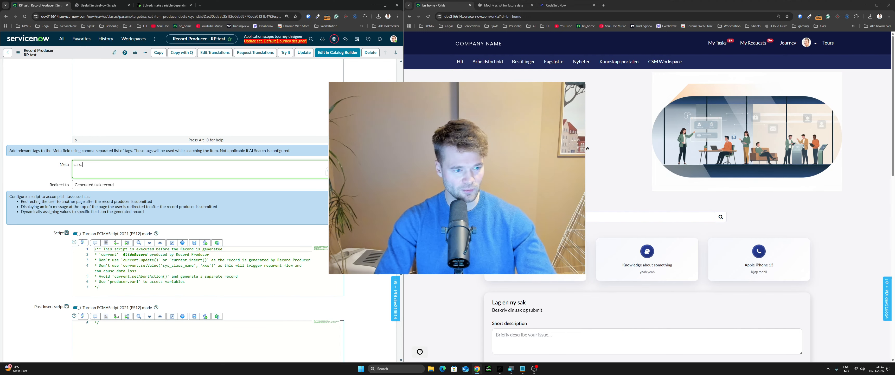
text(ko)
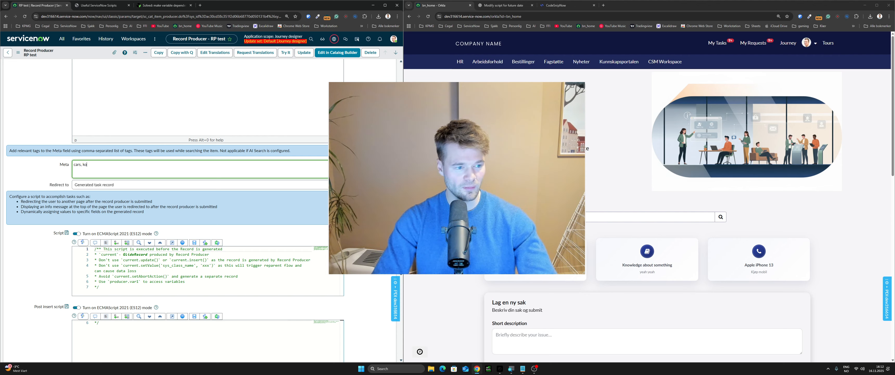
text(mma)
right_click(96, 52)
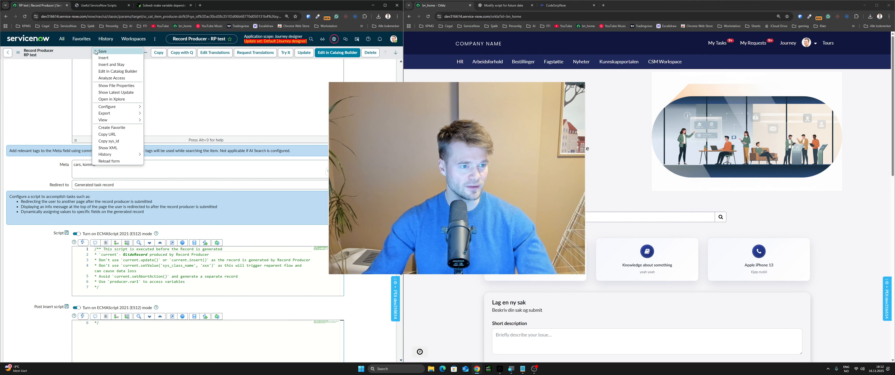
click(103, 51)
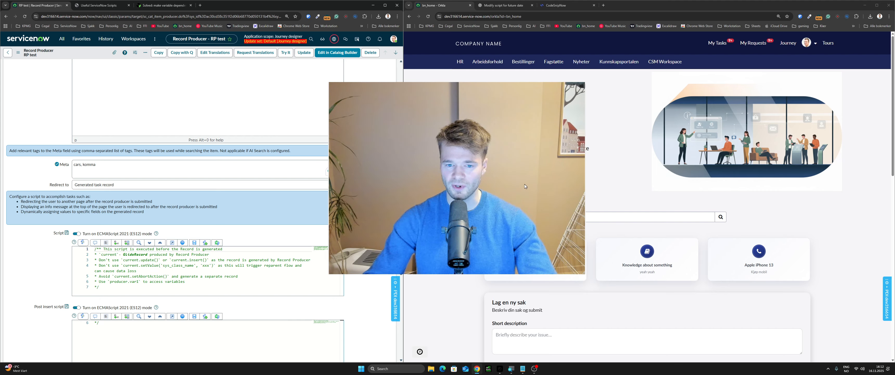
drag(440, 189, 278, 184)
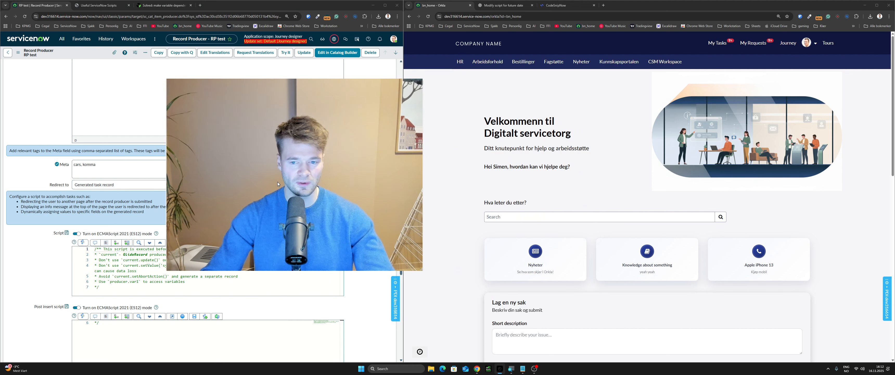
Reload the portal home page, search it for "cars", and open the RP test item from the results
click(458, 247)
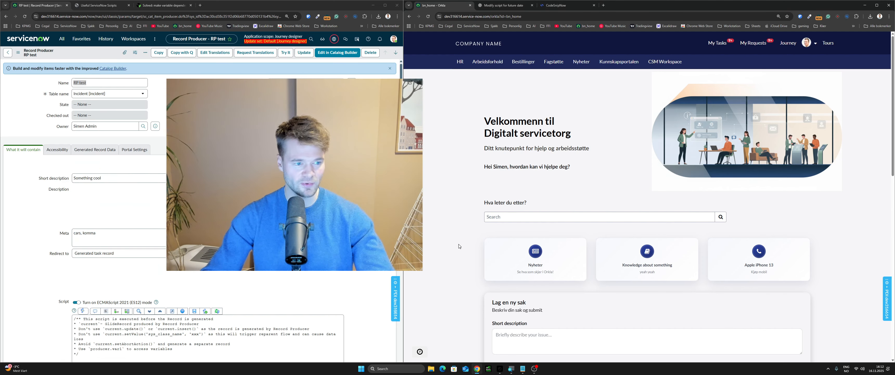
key(F5)
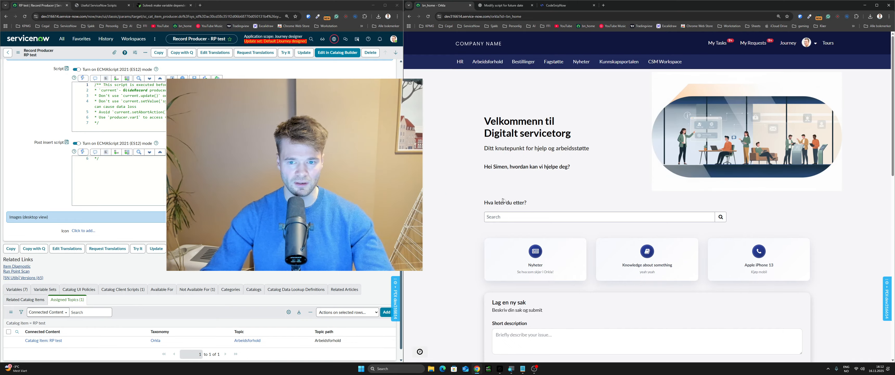
click(600, 219)
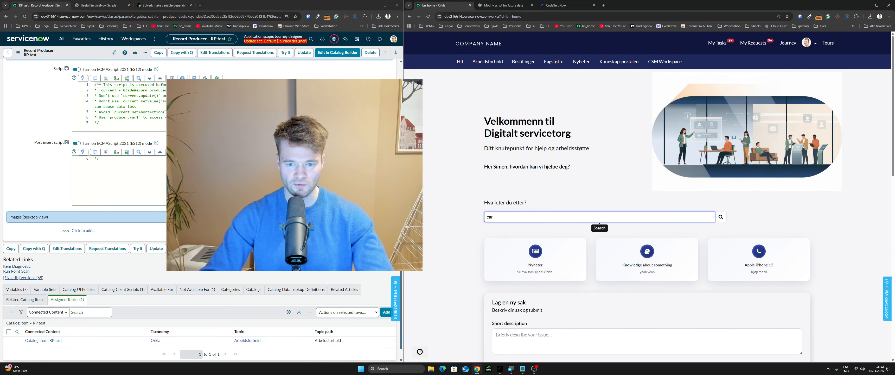
key(Return)
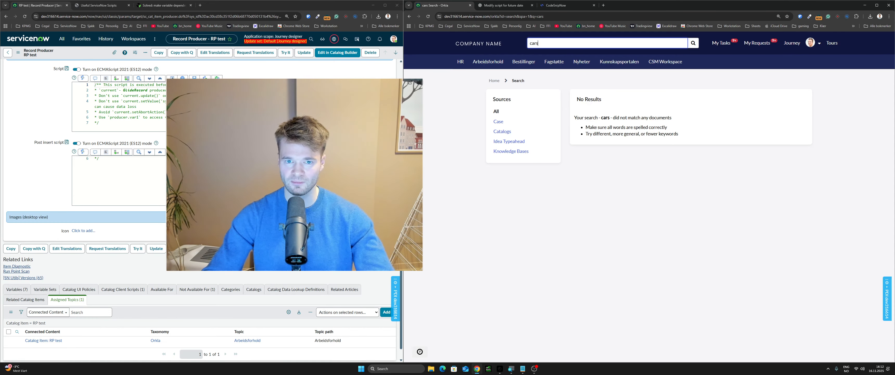
click(497, 111)
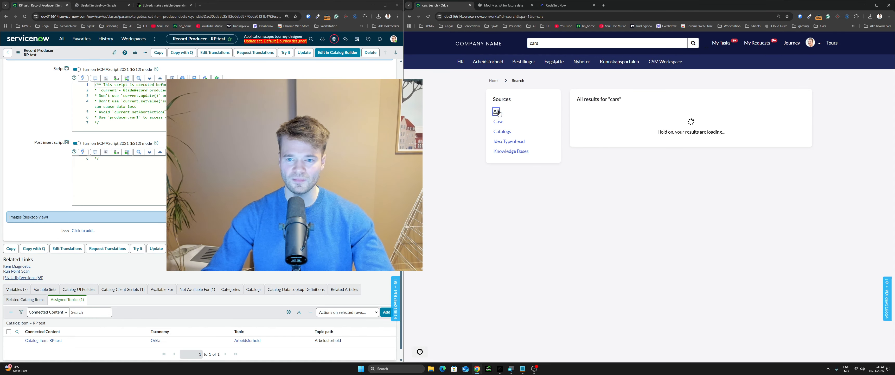
click(539, 43)
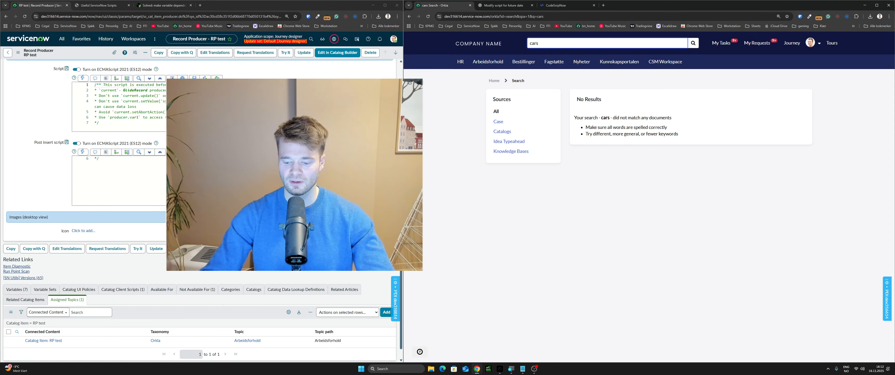
click(577, 45)
text(cars)
key(Return)
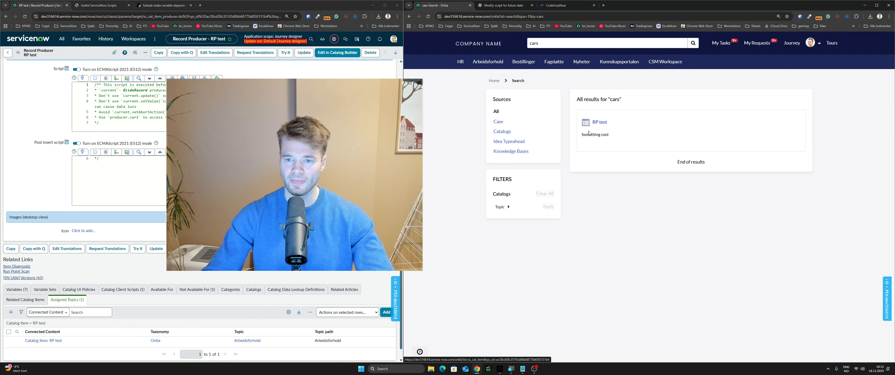
click(600, 123)
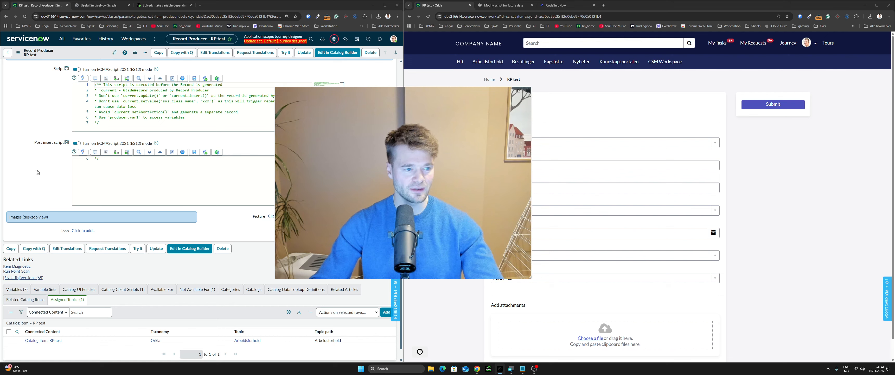
Clear the Meta tags of the RP test record producer and save the record
scroll(46, 179, up, 5)
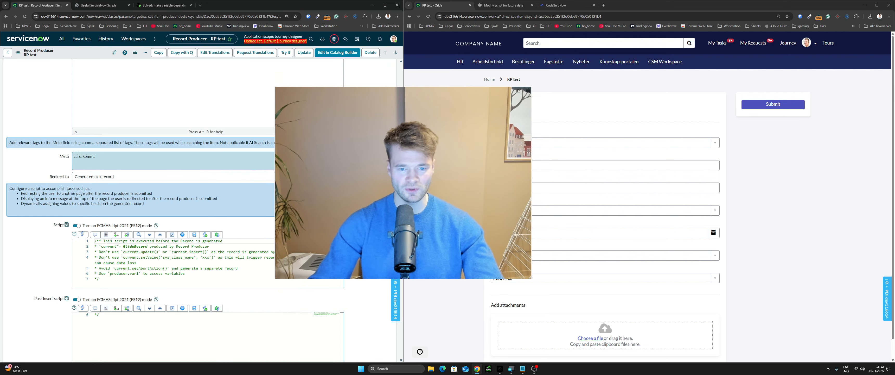
drag(102, 158, 51, 158)
key(BackSpace)
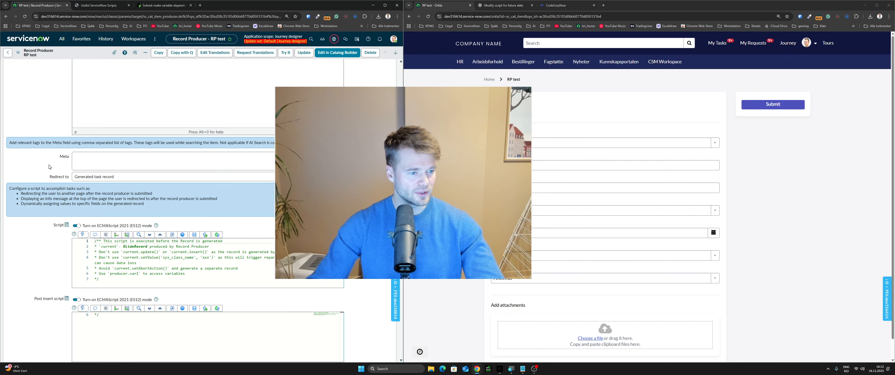
right_click(85, 55)
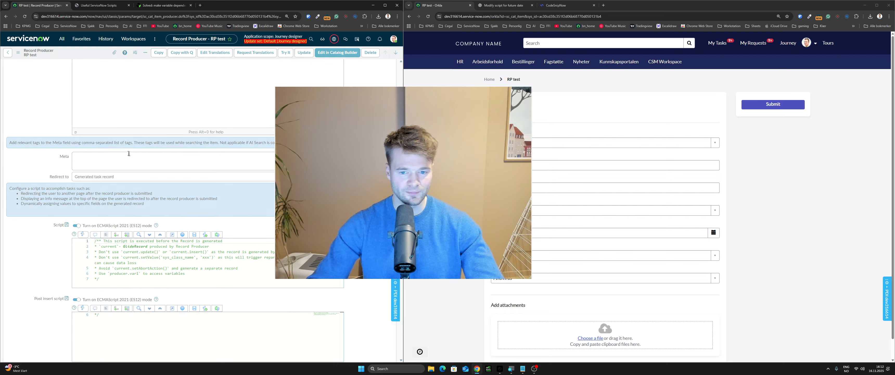
drag(457, 173, 380, 172)
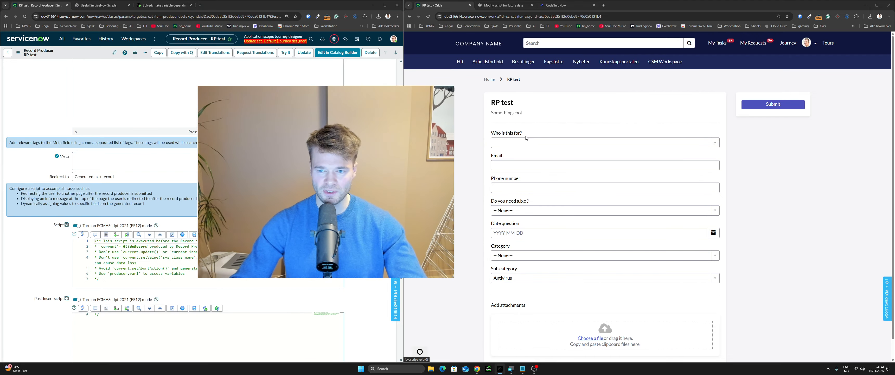
View the selectable users of the "Who is this for?" field on the portal's RP test form
click(628, 144)
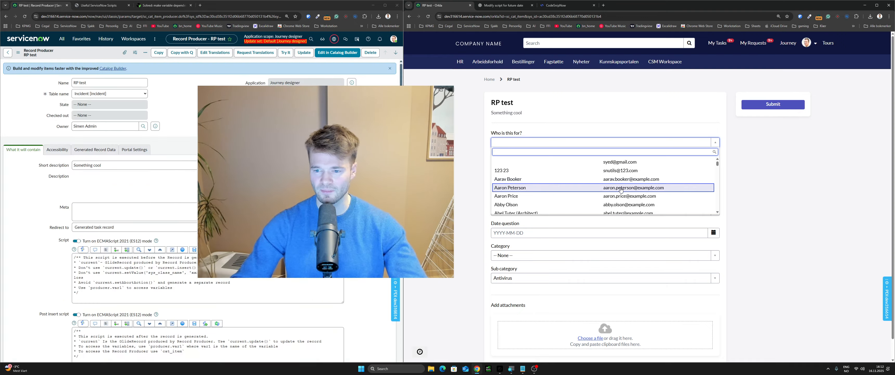
click(757, 188)
drag(383, 184, 503, 187)
Open the "Who is this for?" variable of the RP test record producer and show its question settings
click(41, 182)
scroll(37, 182, down, 2)
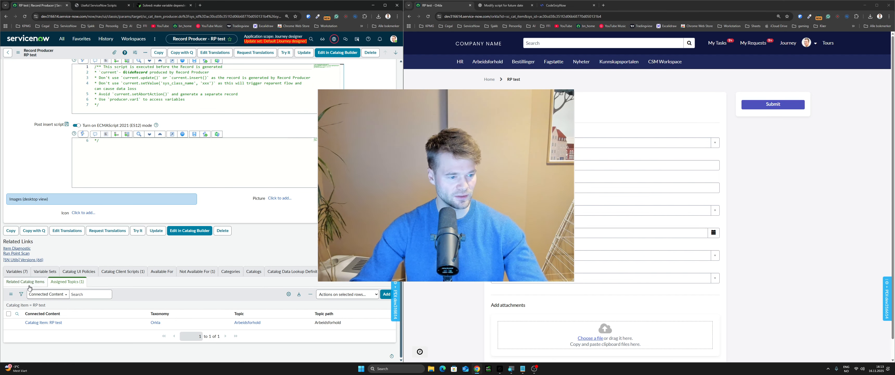
click(19, 274)
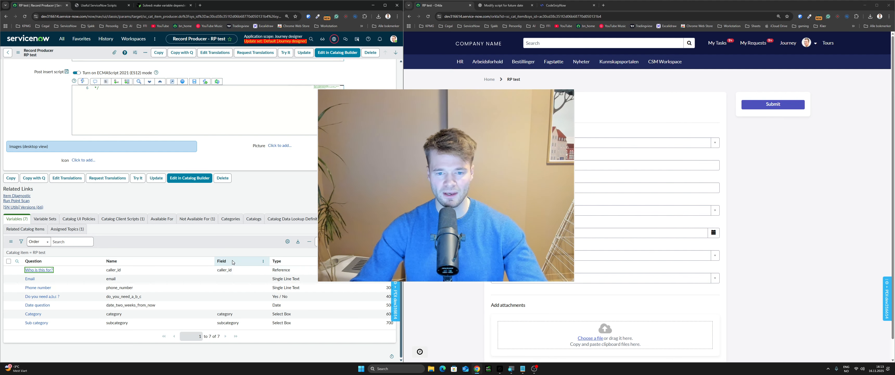
drag(524, 209, 419, 204)
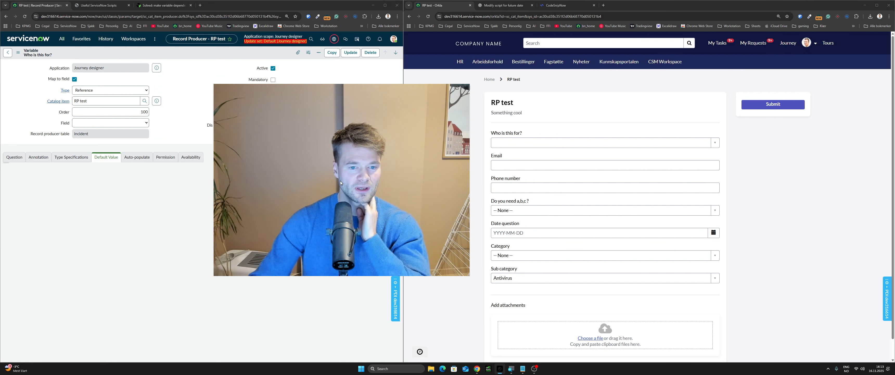
drag(339, 180, 442, 182)
click(14, 159)
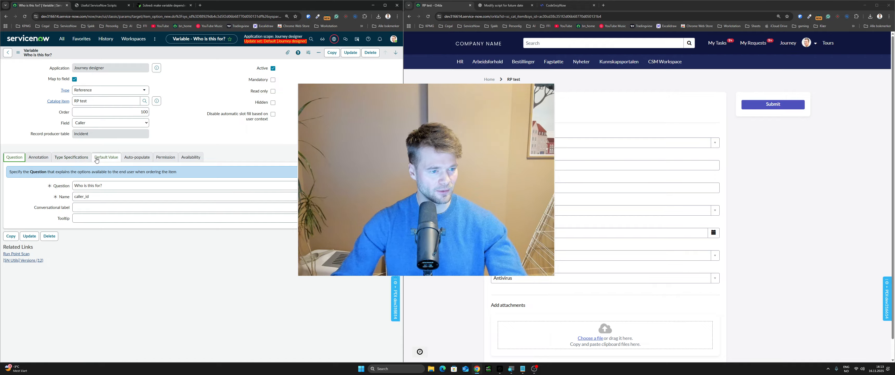
Set the default value of the "Who is this for?" variable to "javascript: gs.getUserID();" and save the variable
click(99, 159)
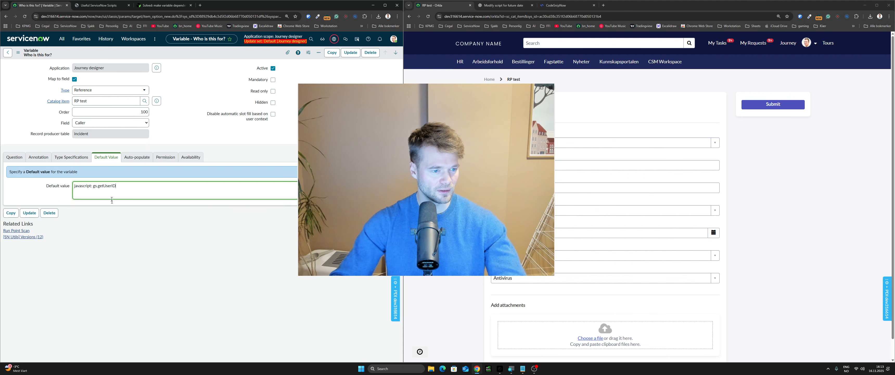
text(();)
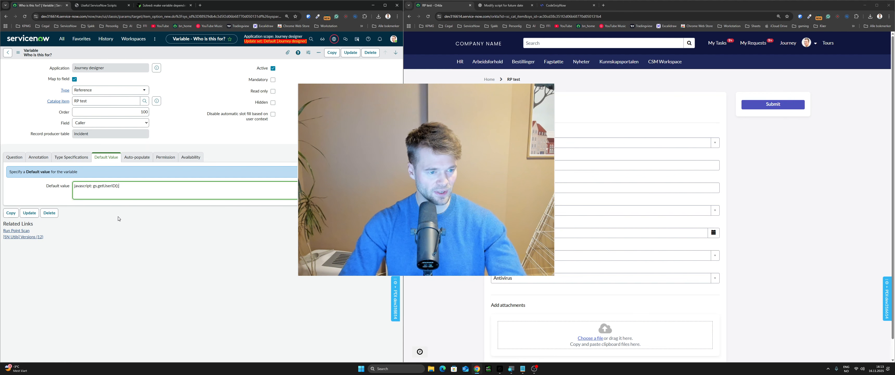
click(85, 207)
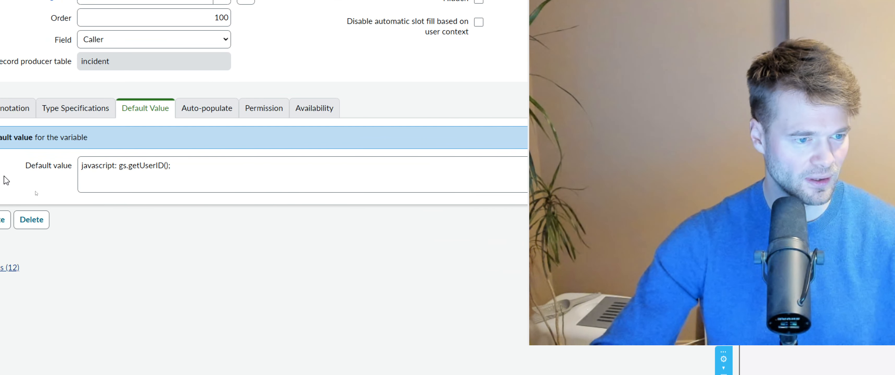
double_click(101, 165)
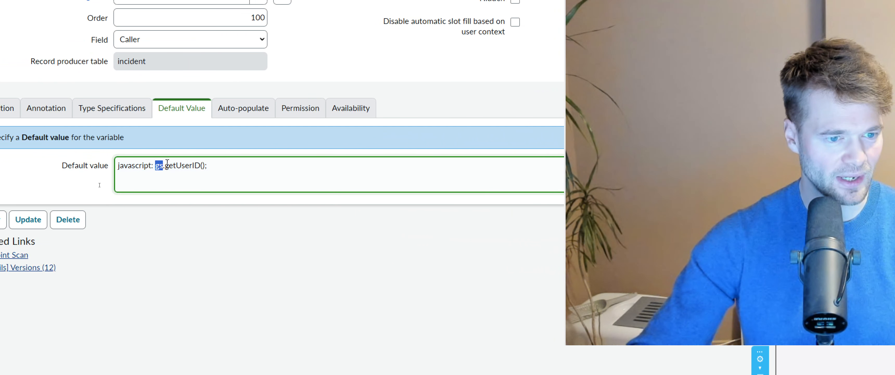
drag(167, 162, 216, 164)
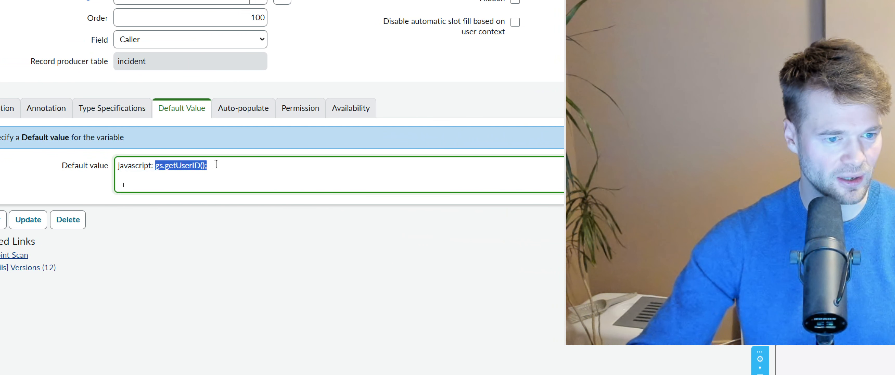
click(246, 239)
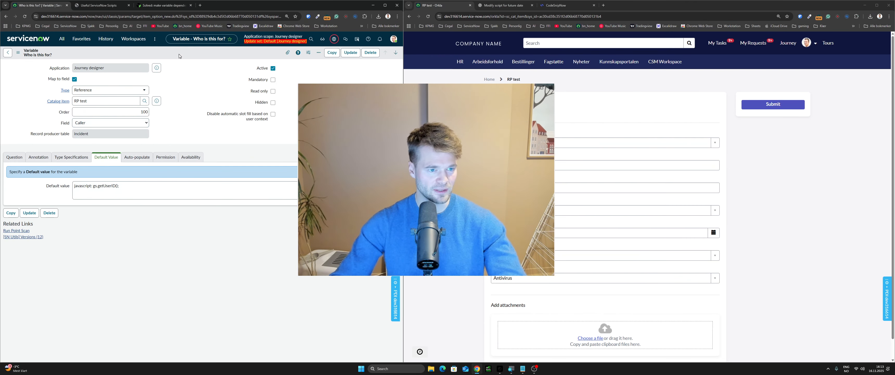
right_click(179, 55)
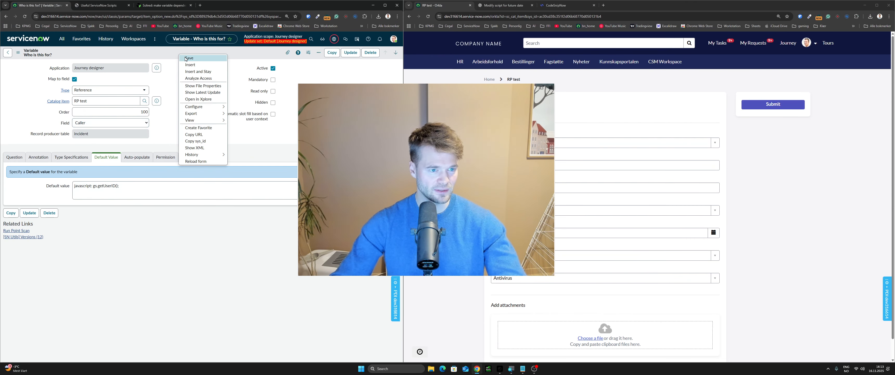
click(191, 72)
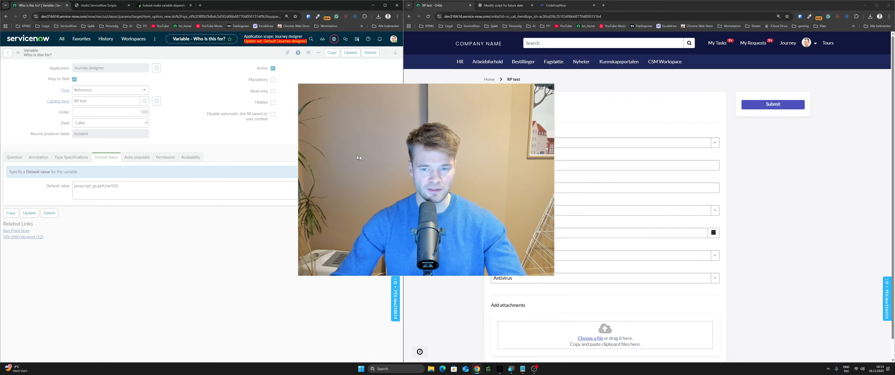
Reload the portal's RP test form and check the default requester in the "Who is this for?" field
drag(485, 171, 359, 172)
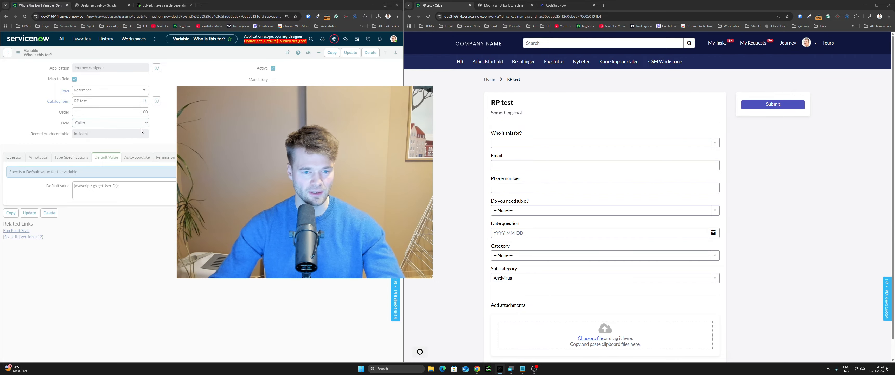
click(458, 204)
key(ctrl+r)
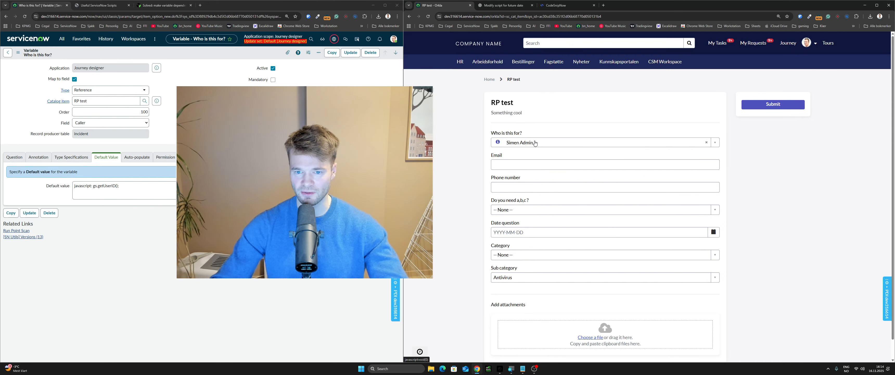
drag(351, 216, 378, 218)
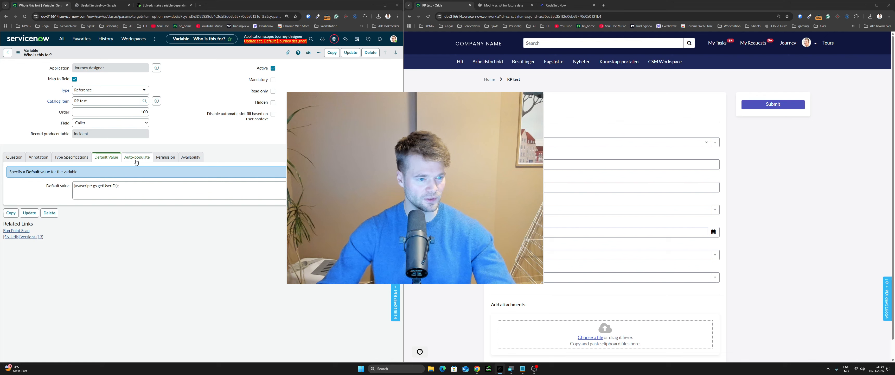
click(156, 240)
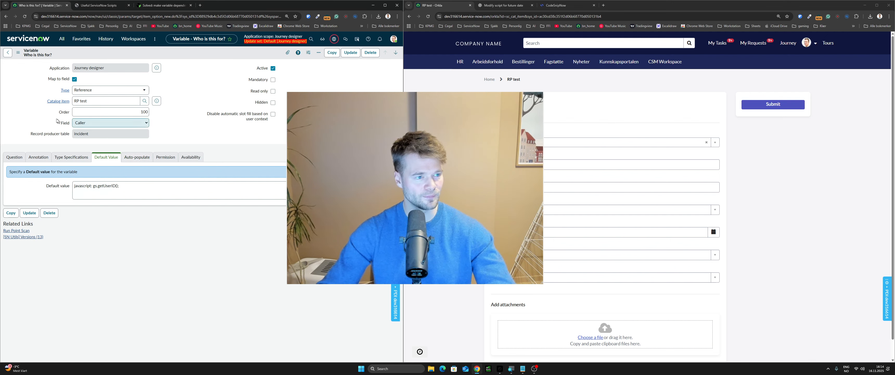
Update the "Who is this for?" variable and open the auto-populate settings of the Email variable
click(350, 53)
drag(479, 162, 412, 163)
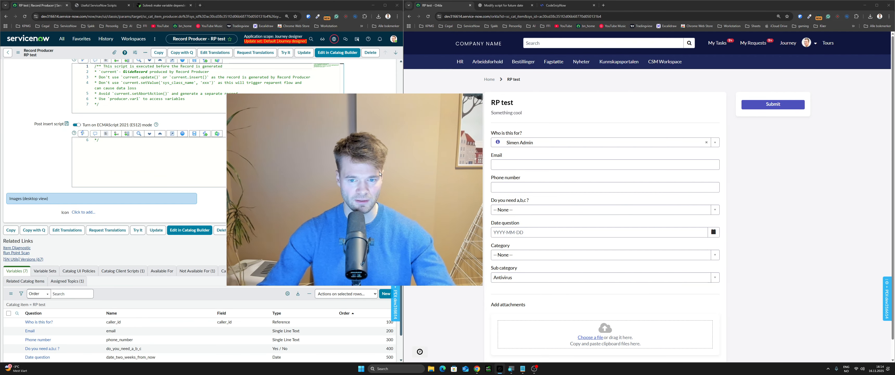
scroll(63, 215, down, 2)
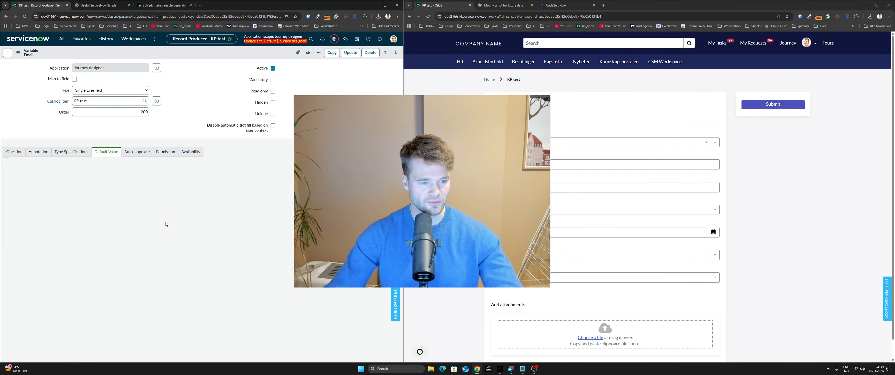
click(138, 141)
drag(342, 192, 417, 191)
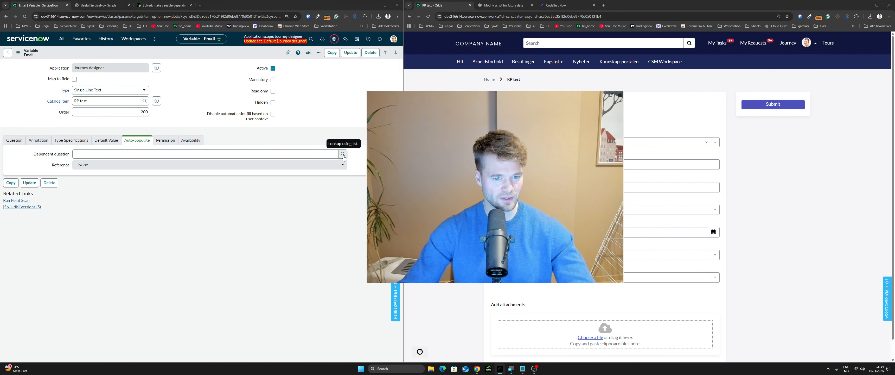
Auto-populate the Email variable from the dependent question "Who is this for?" with the dot walk path Email, and update the variable
click(343, 155)
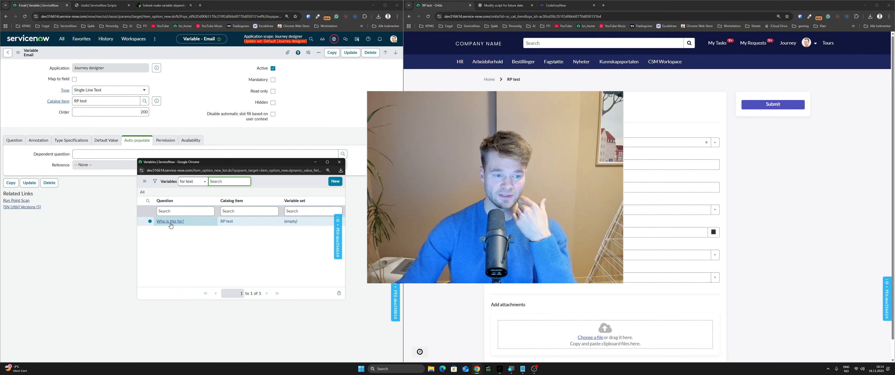
click(168, 223)
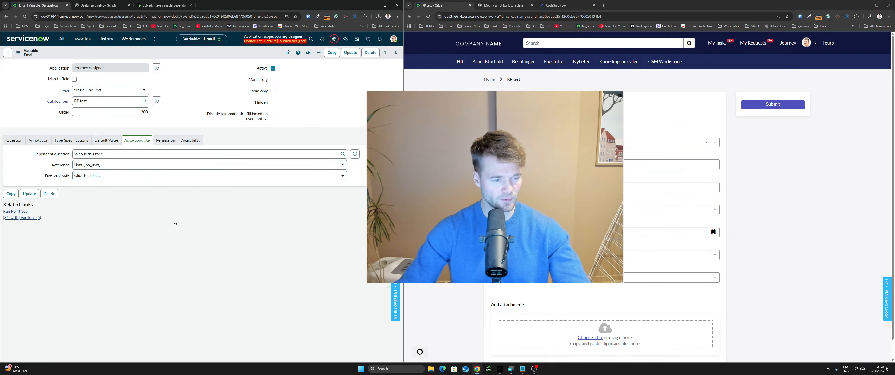
click(96, 176)
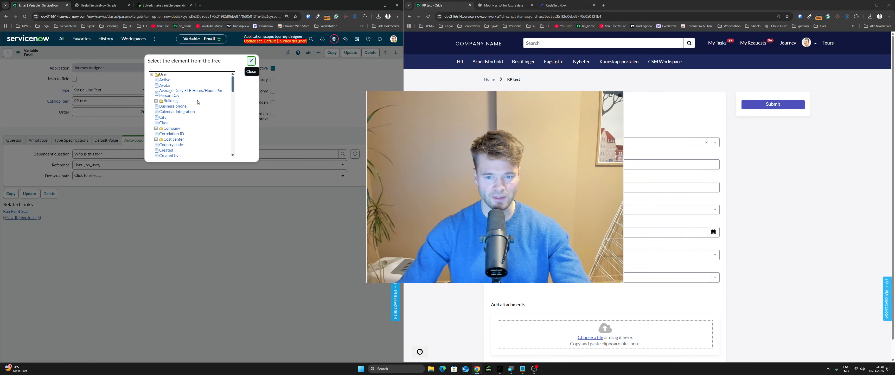
key(ctrl+f)
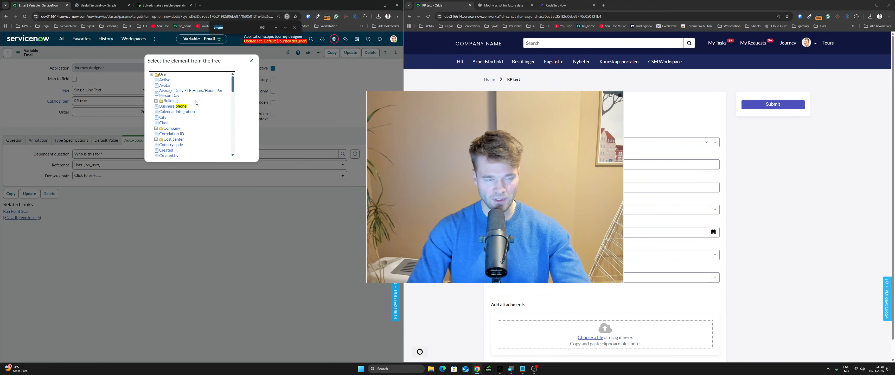
text(email)
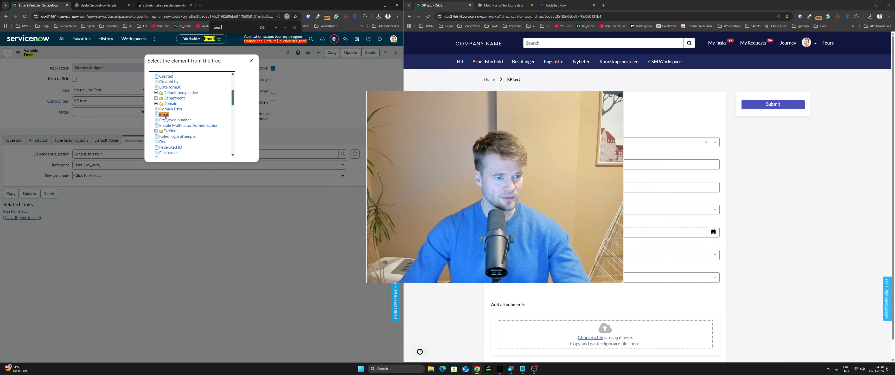
click(191, 190)
click(190, 219)
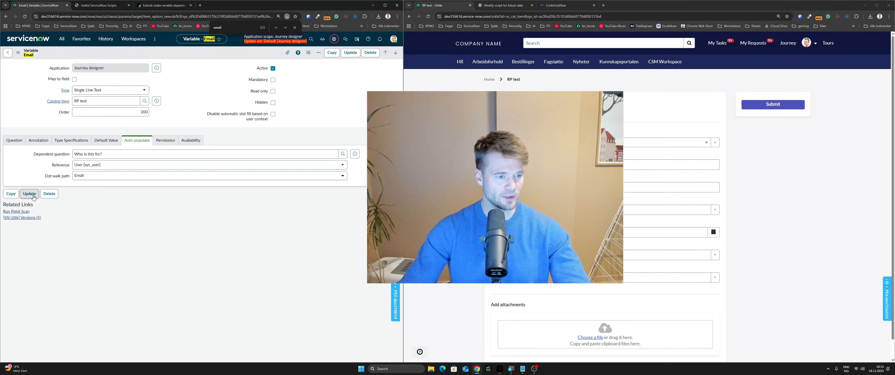
click(31, 194)
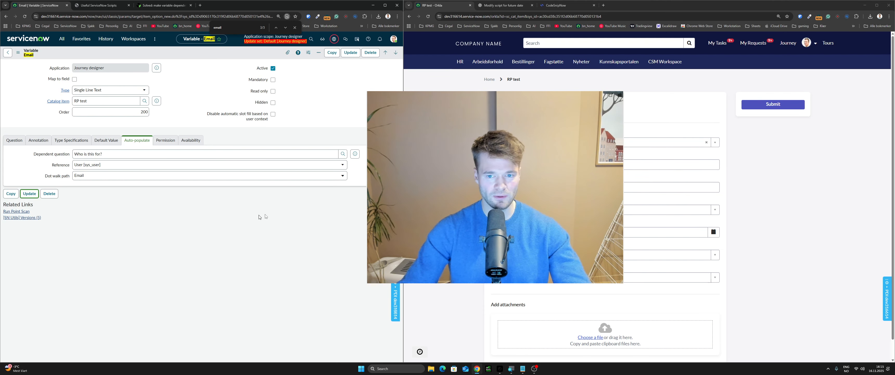
Look up users with the slash command "u admin" and open the admin user's record to check its email field
key(slash)
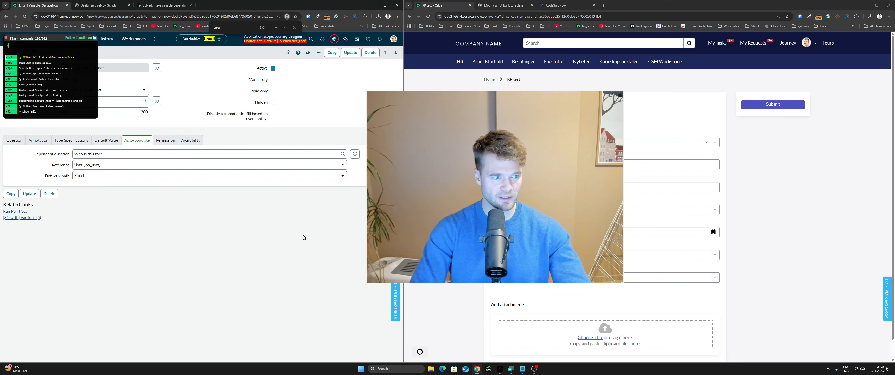
text(u admin)
key(Return)
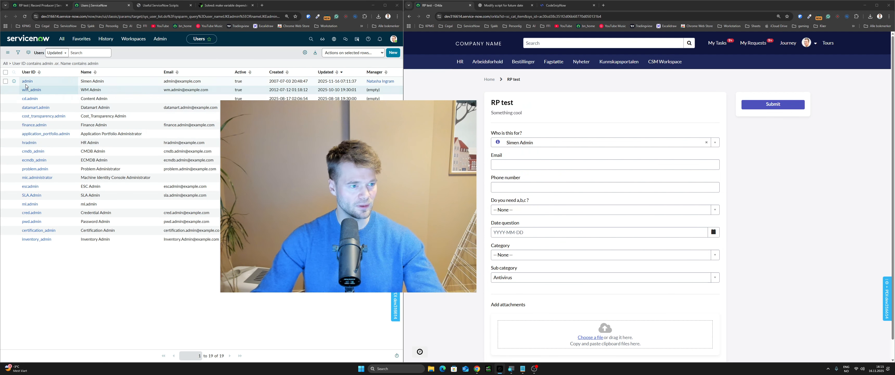
click(26, 82)
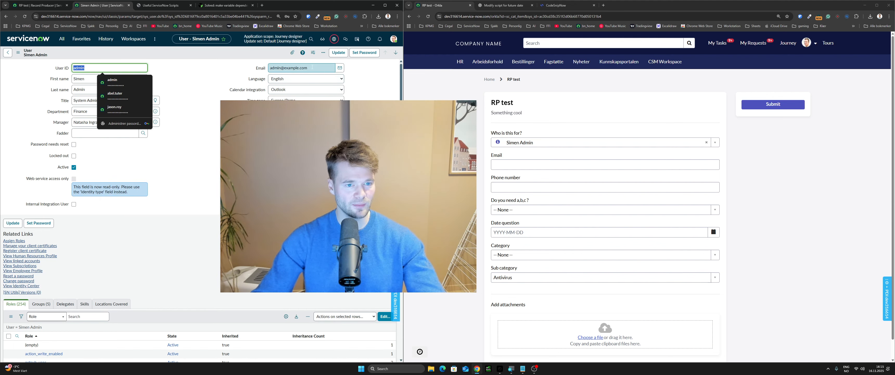
click(265, 71)
Reload the portal's RP test form and compare its Email field with the user record's email
click(473, 200)
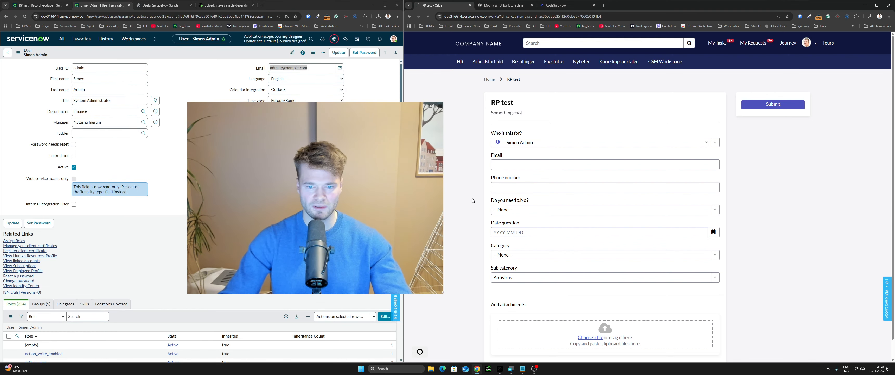
key(ctrl+r)
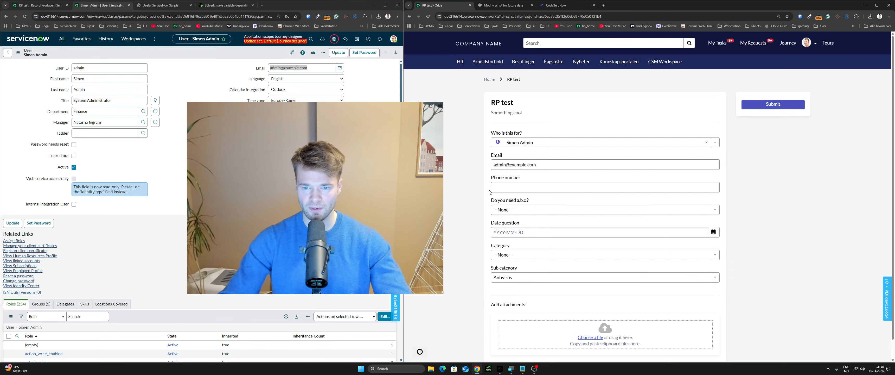
drag(550, 164, 492, 175)
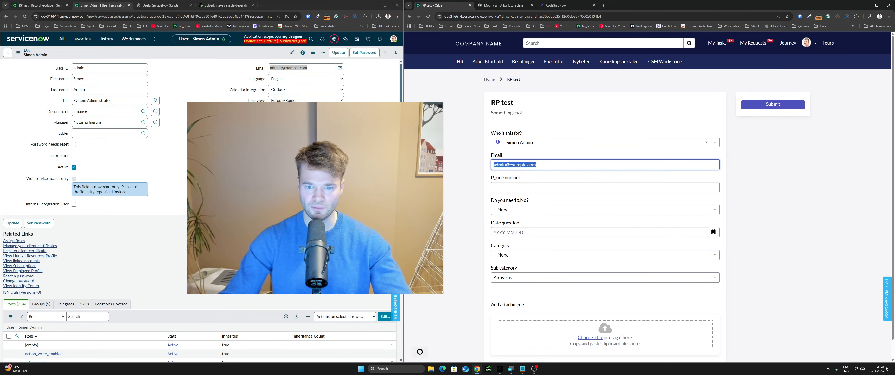
click(478, 192)
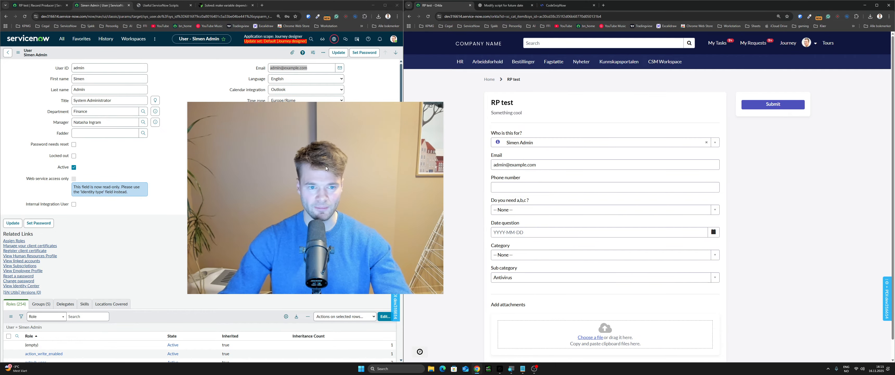
drag(327, 172, 425, 158)
Return to the RP test record producer and open the Phone number variable's auto-populate settings
click(39, 5)
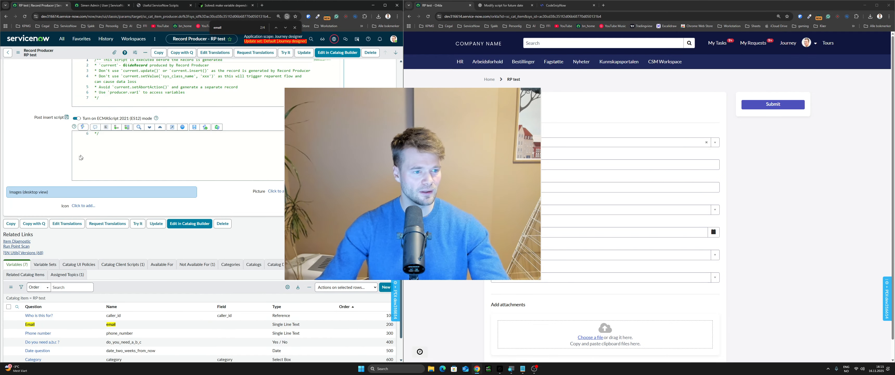
scroll(34, 262, down, 1)
click(38, 288)
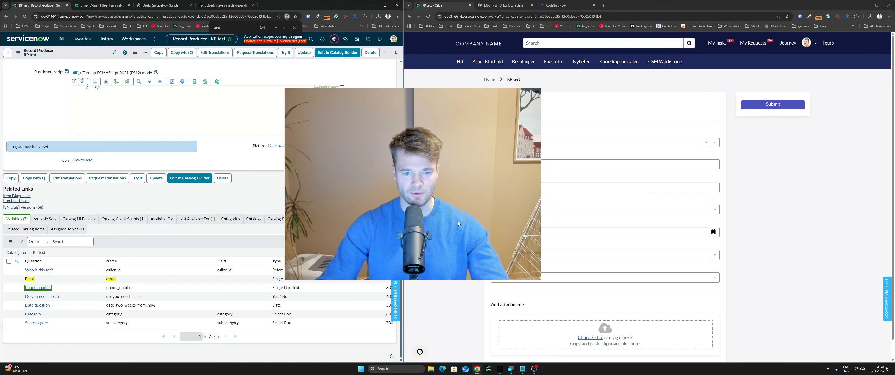
drag(459, 223, 397, 232)
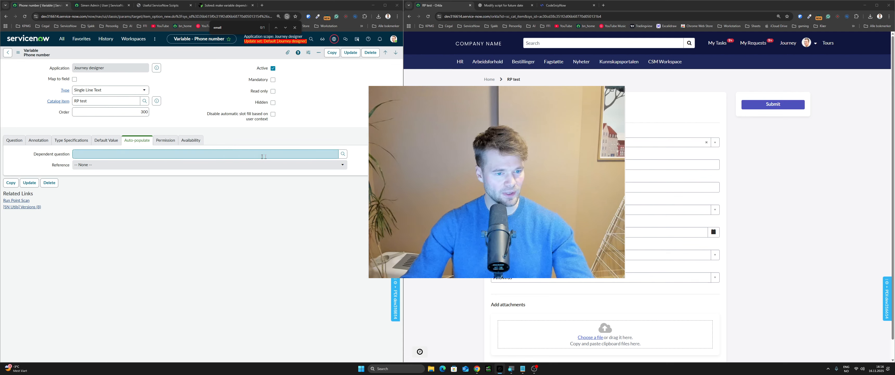
Auto-populate the Phone number variable from the dependent question "Who is this for?" with the dot walk path Business phone, and save it
click(343, 154)
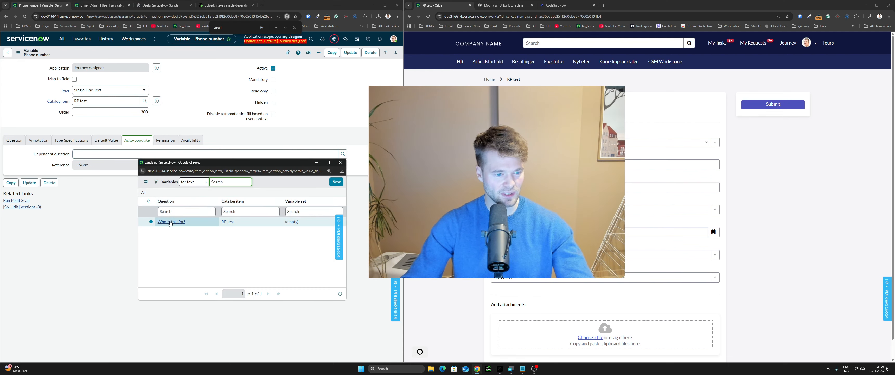
click(170, 222)
click(139, 176)
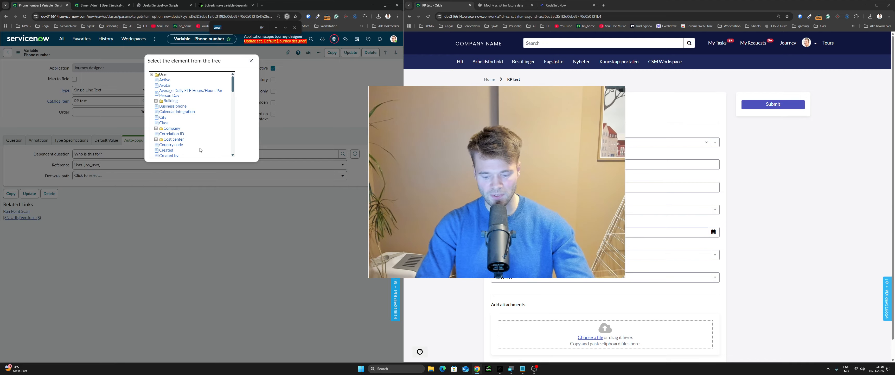
text(busin)
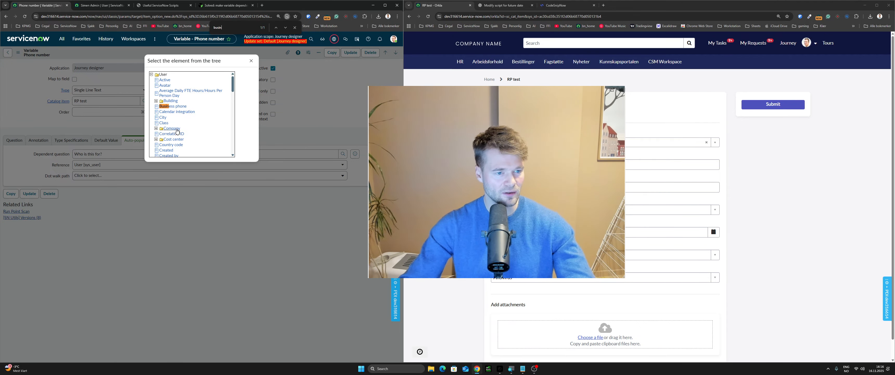
click(199, 184)
click(205, 226)
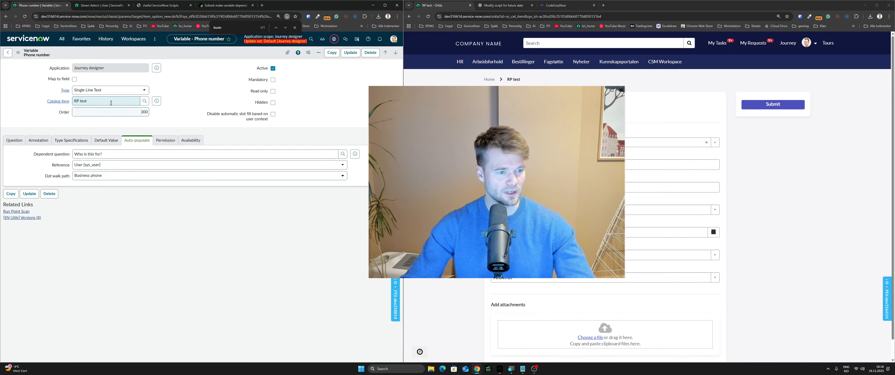
right_click(189, 51)
click(193, 55)
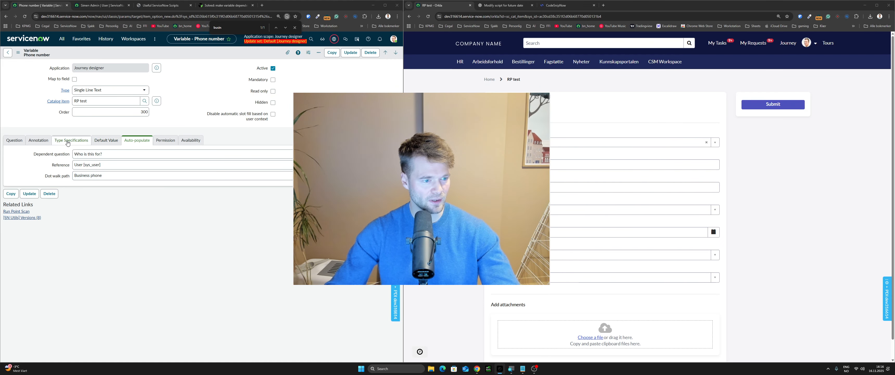
Set the Phone number variable's attributes to max_length=8, save it, and reload the portal's RP test form
click(78, 141)
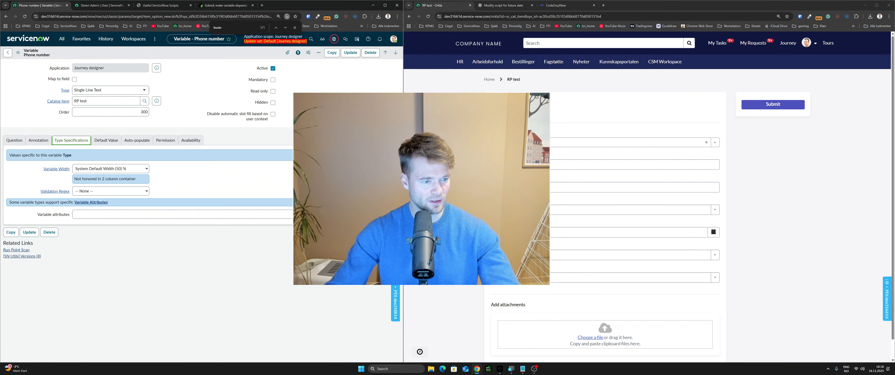
drag(341, 217, 374, 233)
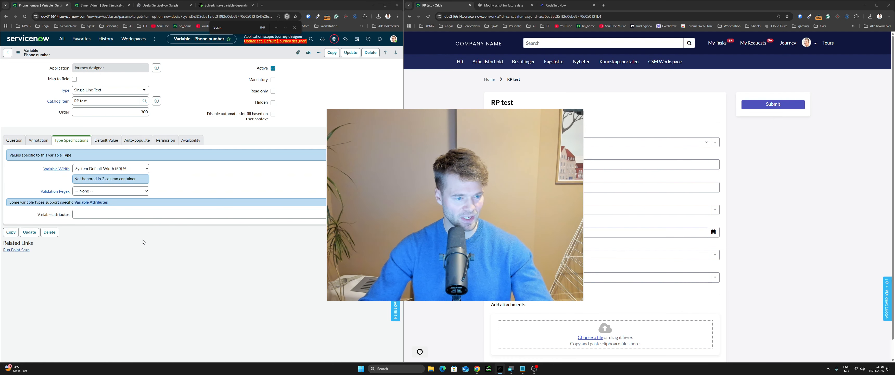
click(127, 214)
text(max)
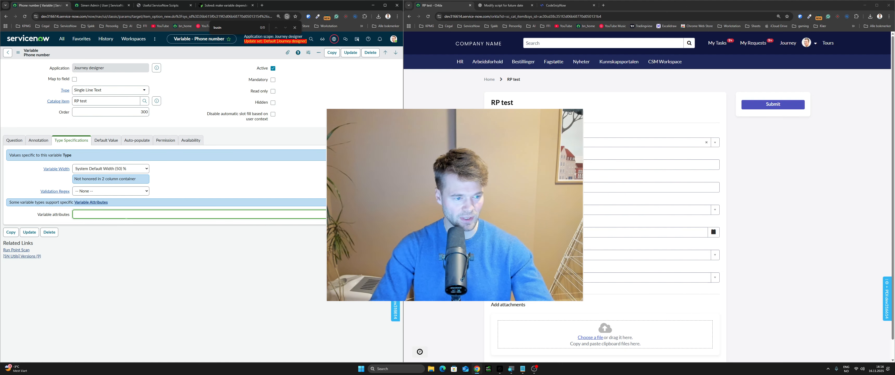
text(_length=)
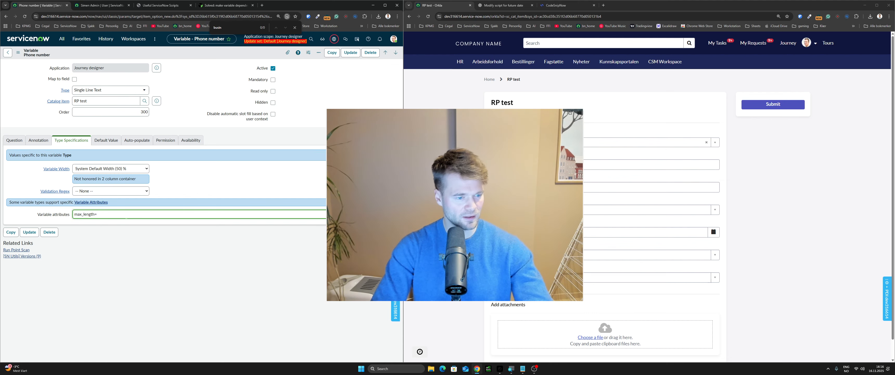
text(8)
key(Return)
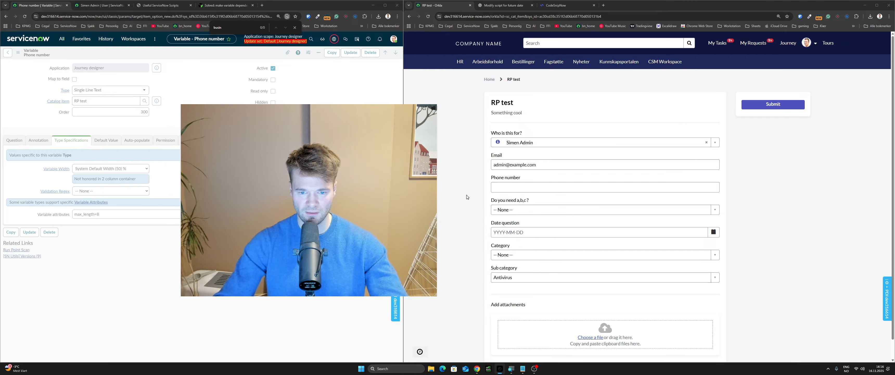
click(466, 199)
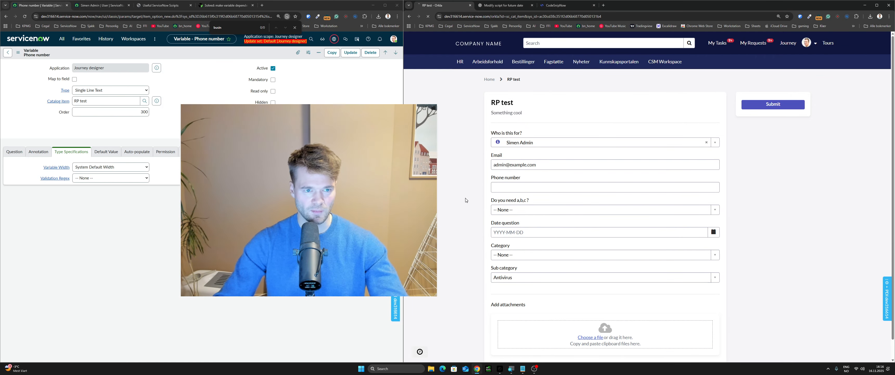
key(ctrl+r)
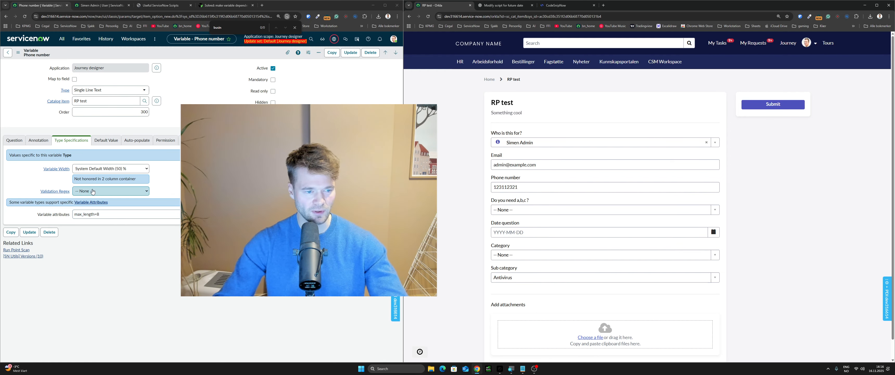
Set the Phone number variable's Validation Regex to Number and save the record
click(92, 191)
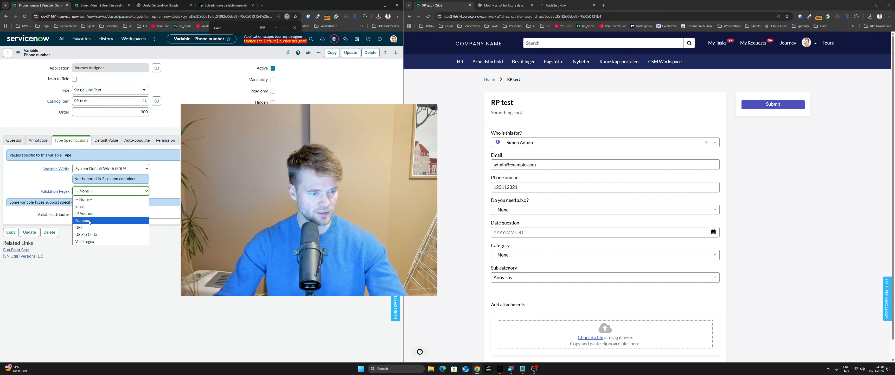
click(89, 221)
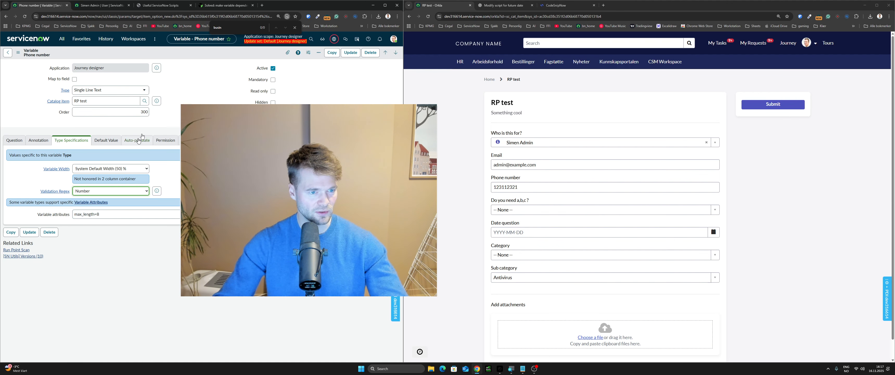
right_click(209, 55)
click(216, 58)
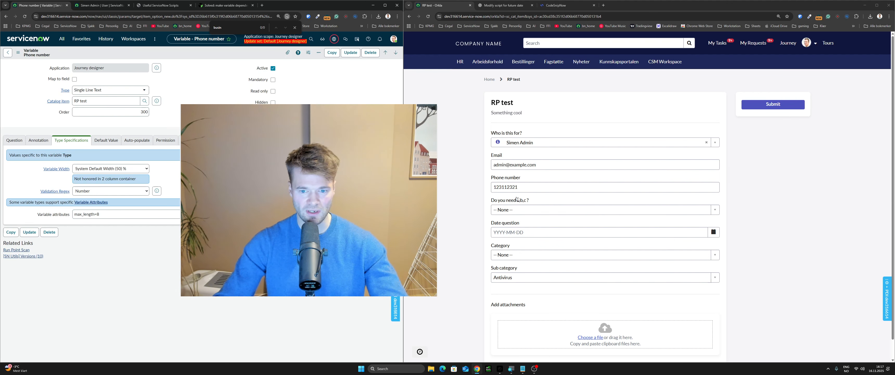
Replace the end of the phone number in the portal form with extra digits to test the length limit
drag(518, 187, 508, 187)
key(BackSpace)
text(123980)
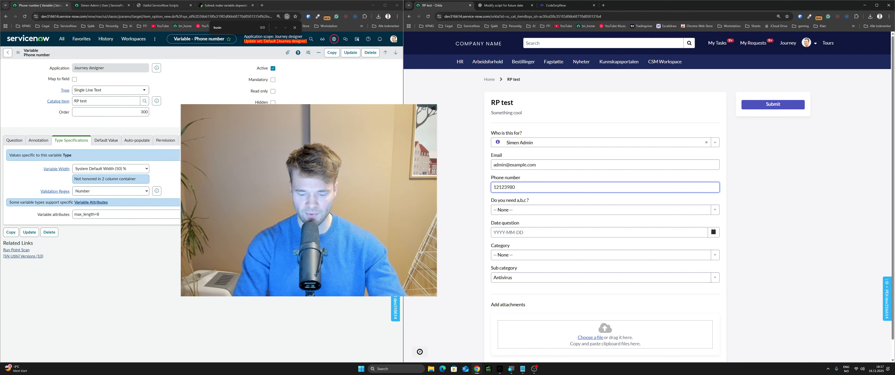
drag(516, 187, 492, 187)
click(480, 228)
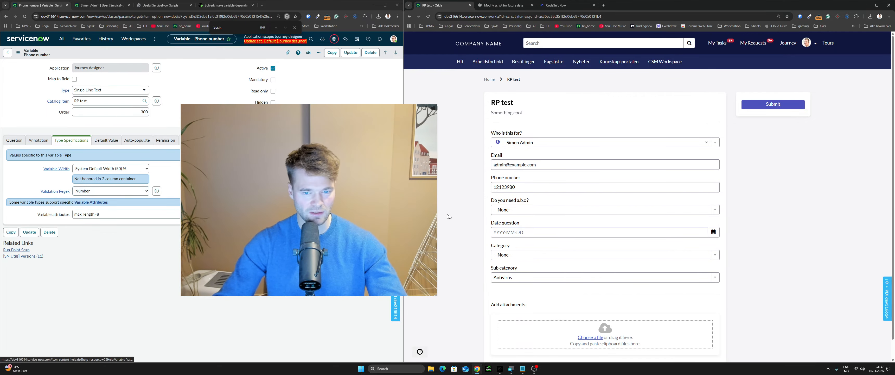
Reload the portal form and enter "asdasd" in the Phone number field to test the number validation
key(F5)
key(Return)
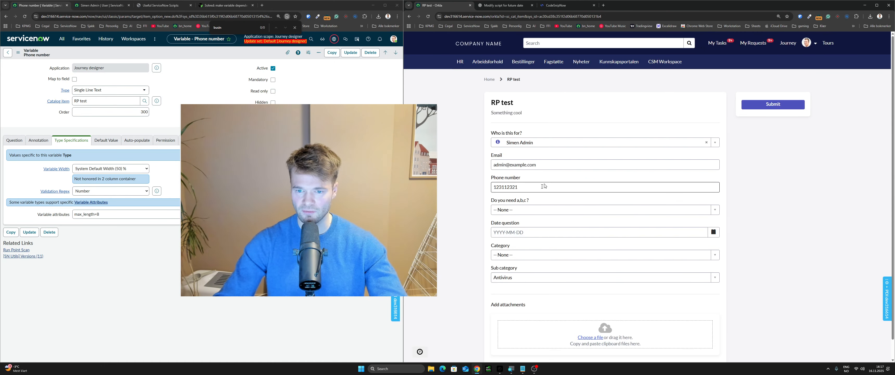
double_click(511, 188)
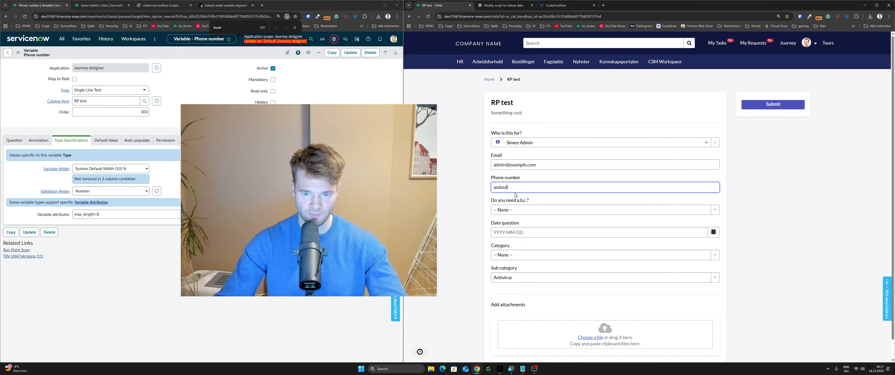
key(Tab)
click(531, 201)
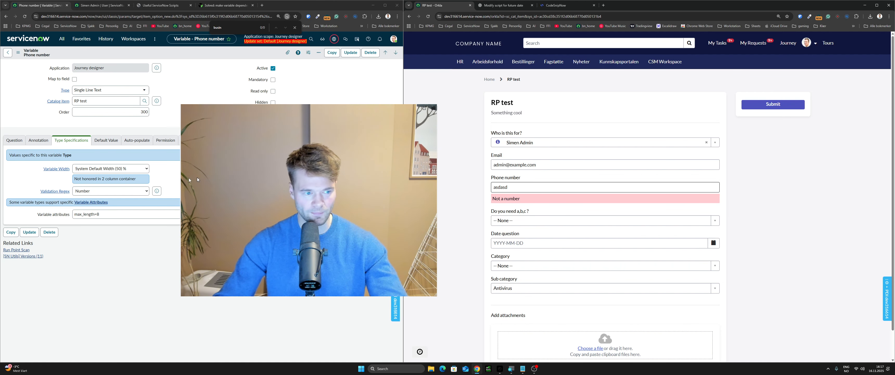
Review the Validation Regex options, and replace the portal form's invalid phone number entry with an eight-digit number
click(90, 192)
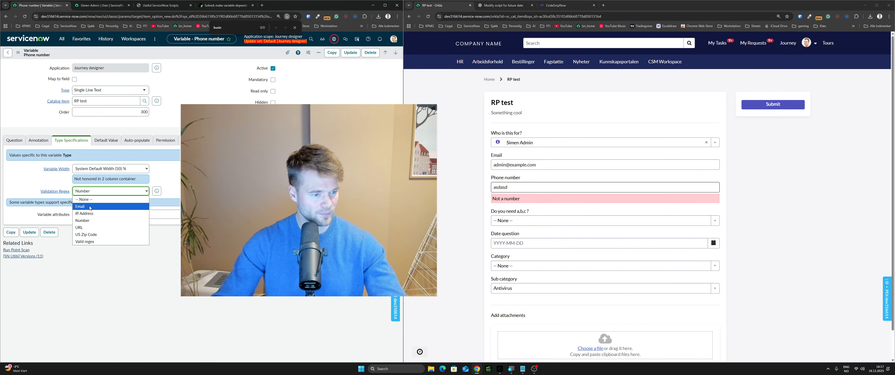
click(138, 302)
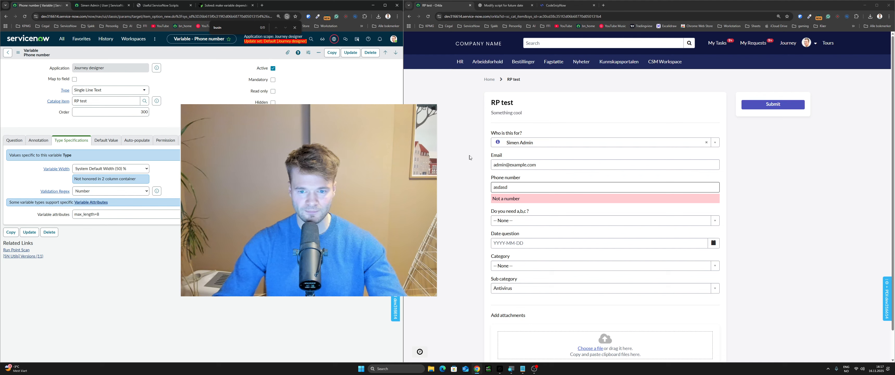
double_click(501, 188)
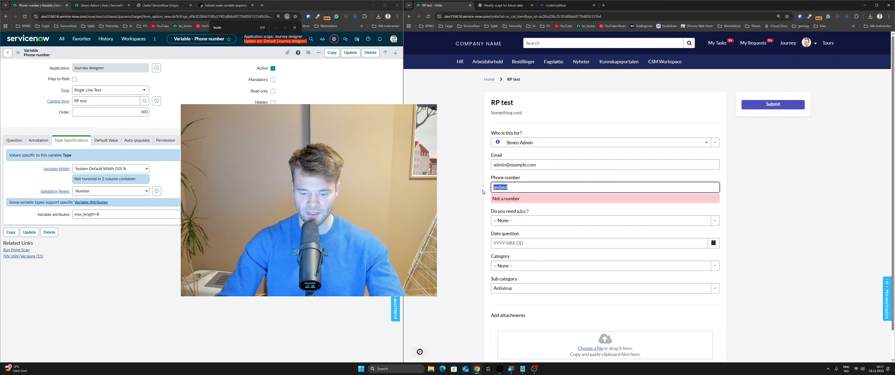
text(78239789)
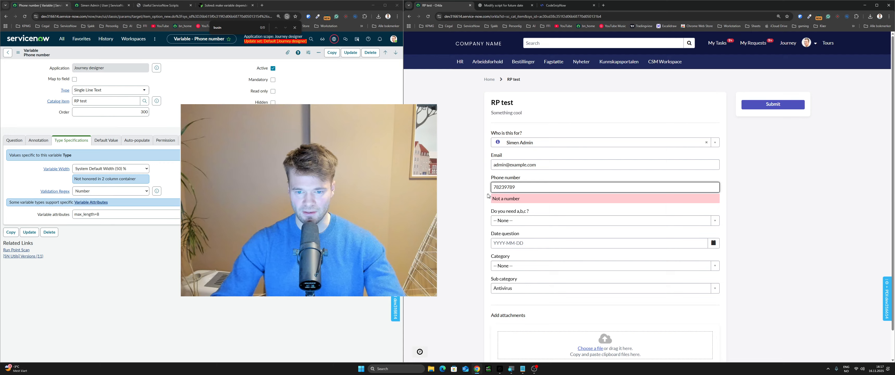
click(475, 206)
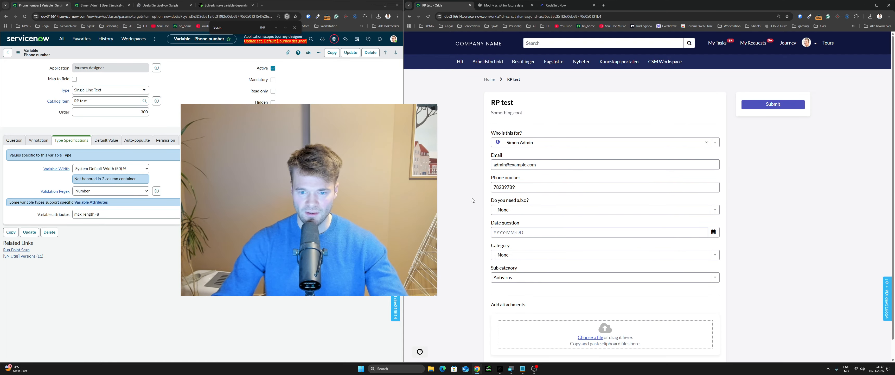
Check the answer choices of the "Do you need a,b,c ?" question in the portal form without selecting one
scroll(474, 201, down, 1)
scroll(474, 200, up, 1)
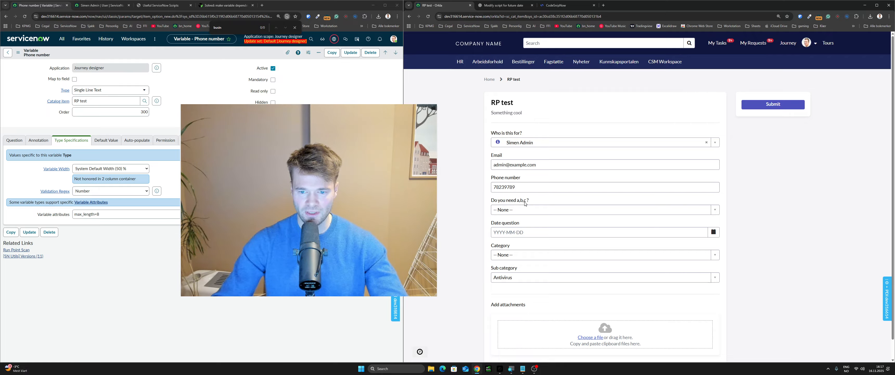
click(516, 210)
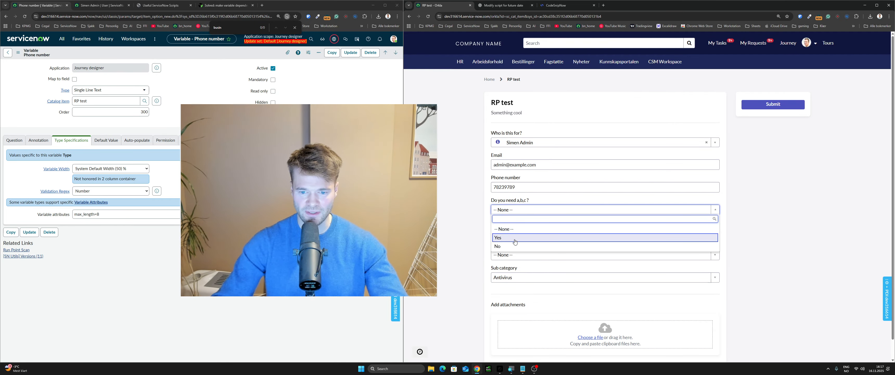
click(468, 226)
click(250, 225)
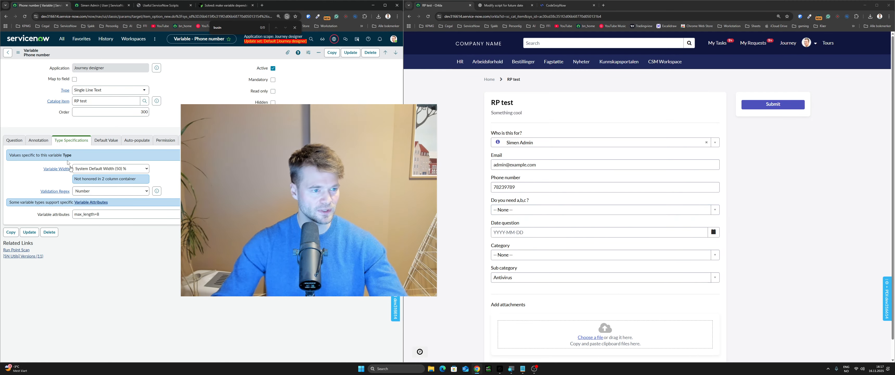
Update the Phone number variable and reopen the RP test record producer from the history at its variables list
click(350, 53)
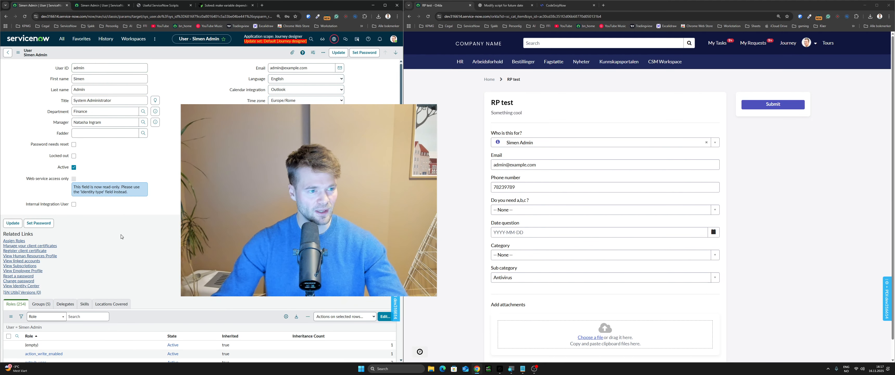
click(105, 39)
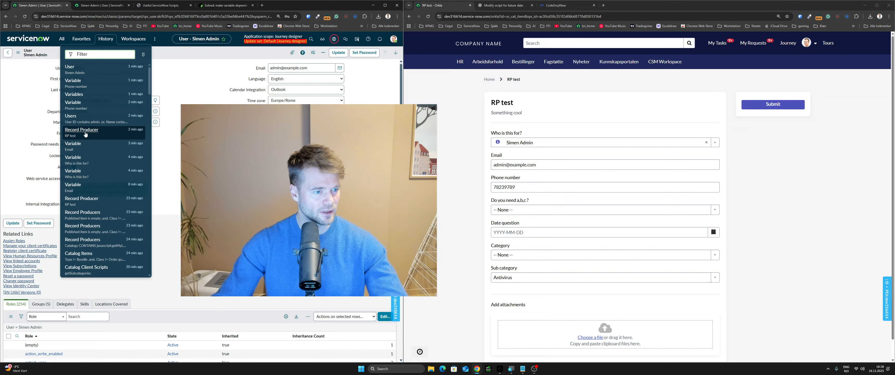
click(83, 132)
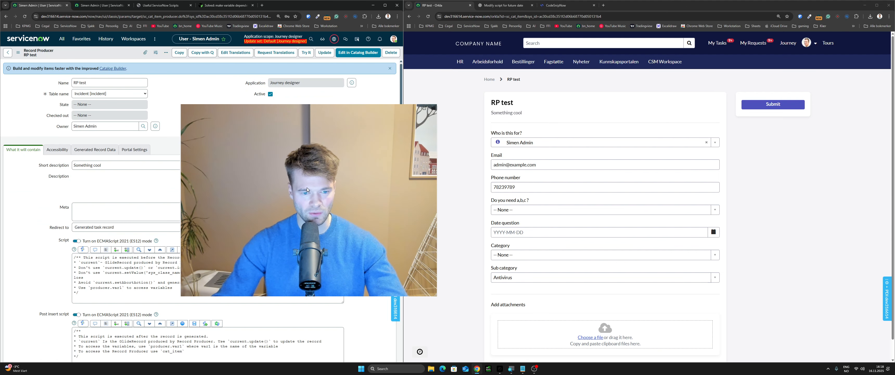
scroll(41, 174, down, 15)
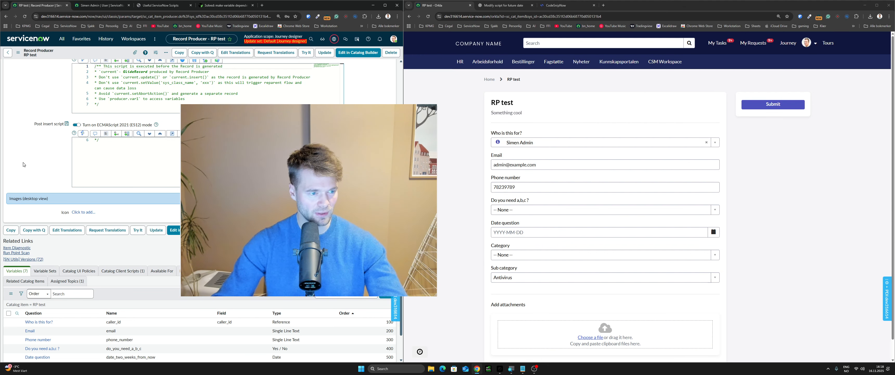
Open the "Do you need a,b,c ?" variable from the RP test variables and show its type specifications
scroll(41, 174, down, 2)
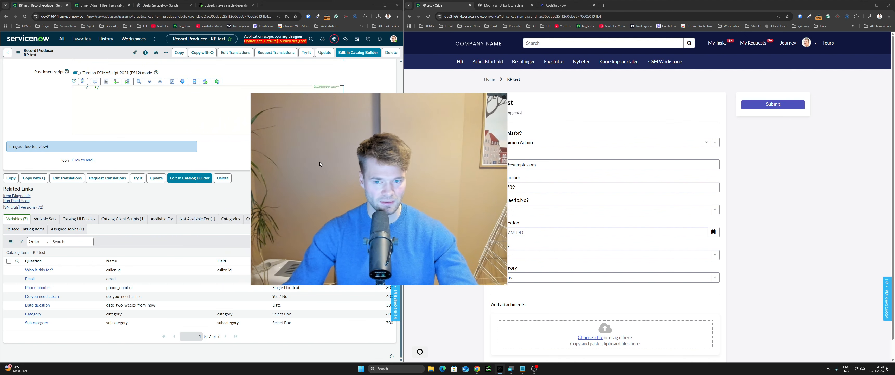
click(156, 201)
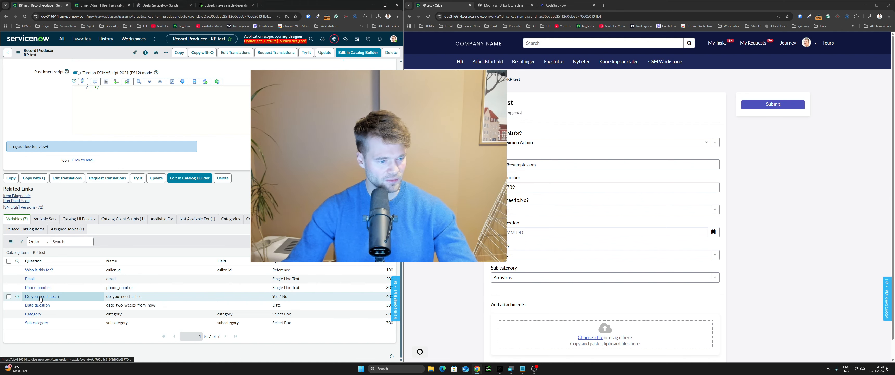
drag(40, 299, 161, 301)
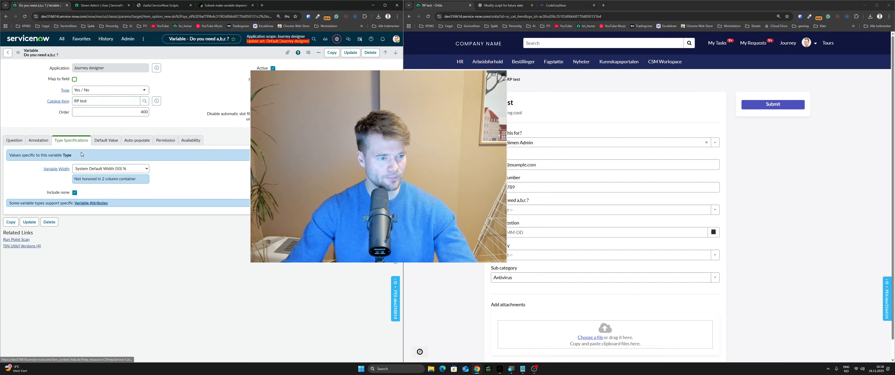
drag(353, 174, 318, 182)
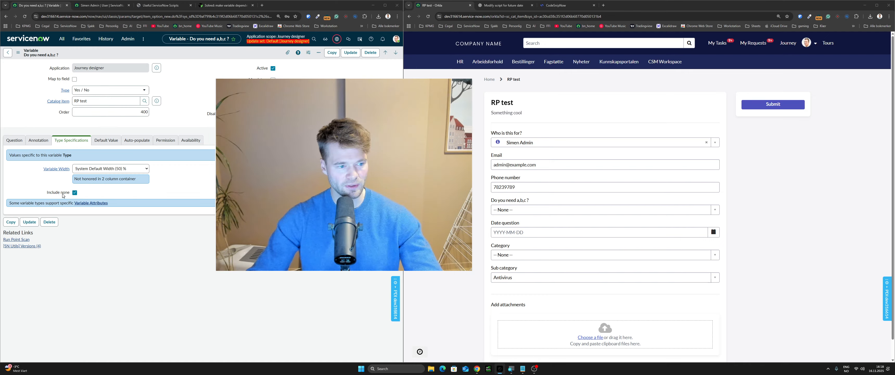
Compare the variable's Include none setting with the answer choices offered for "Do you need a,b,c ?" in the portal form
click(514, 212)
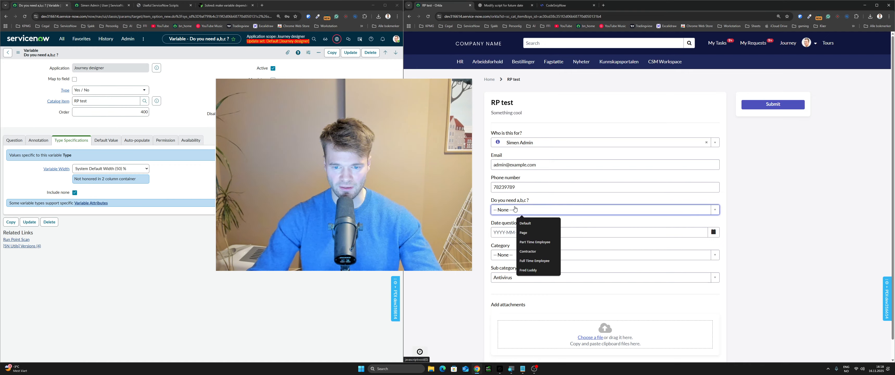
click(509, 210)
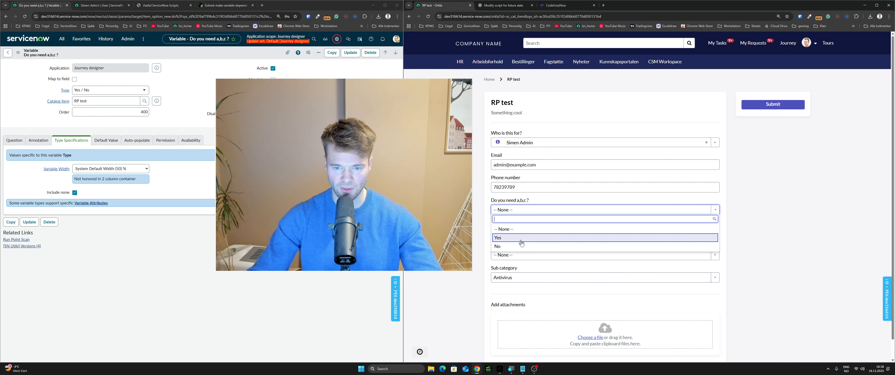
click(169, 236)
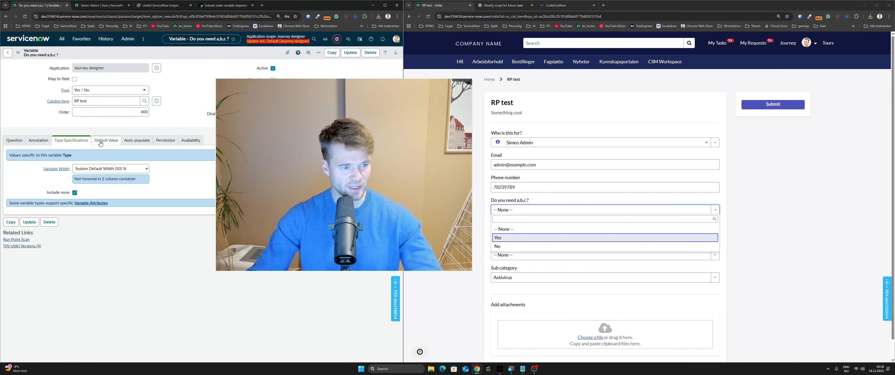
Set the default value of the "Do you need a,b,c ?" variable to "No" and save the record
click(101, 144)
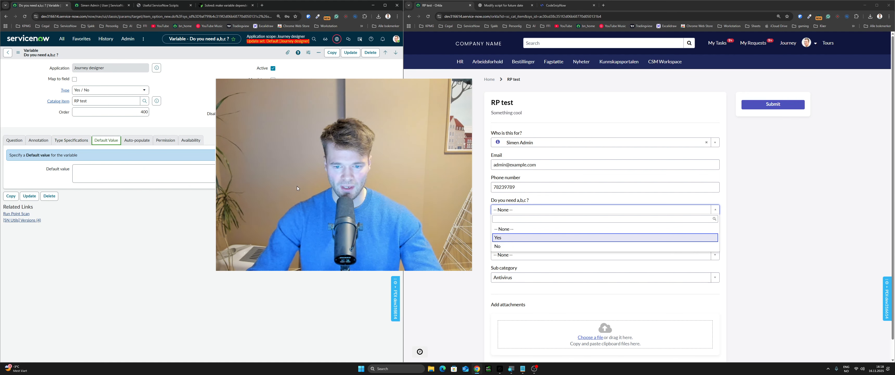
click(98, 173)
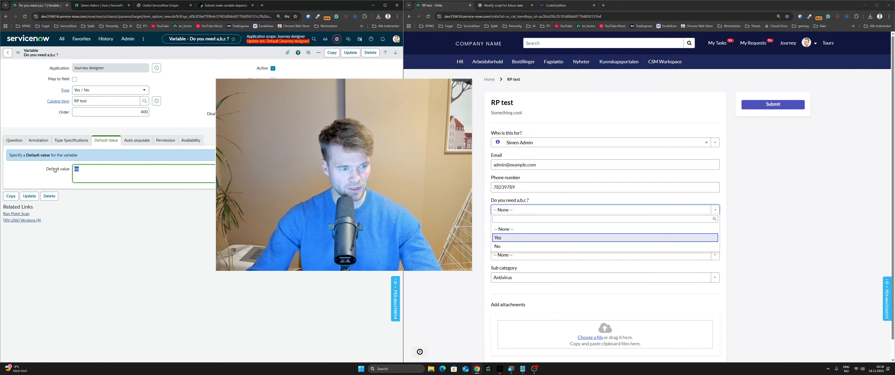
text(No)
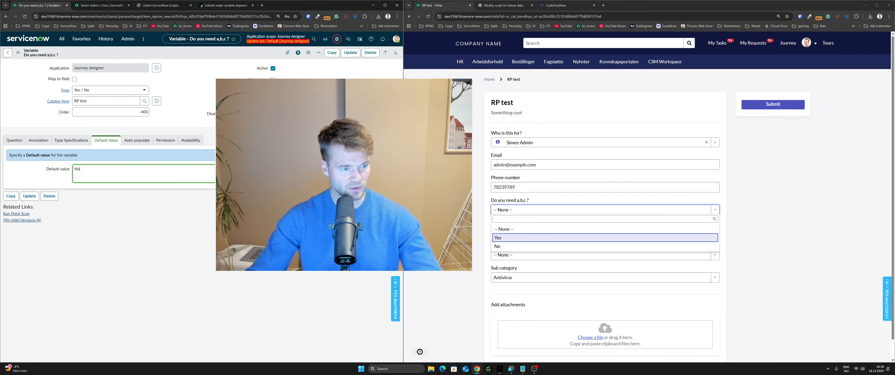
click(109, 215)
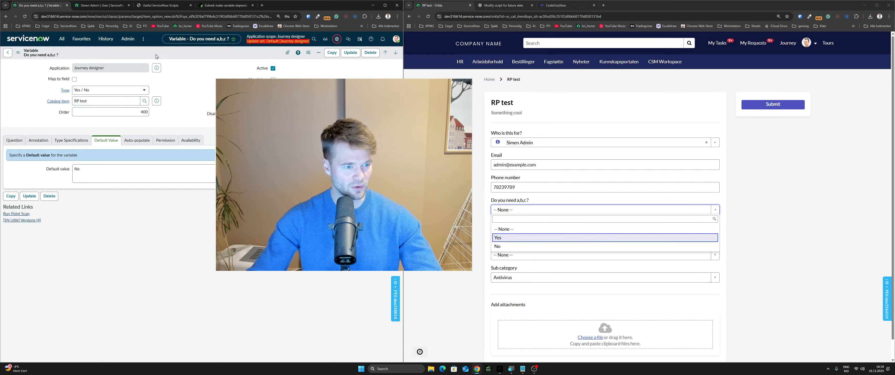
right_click(171, 50)
click(177, 52)
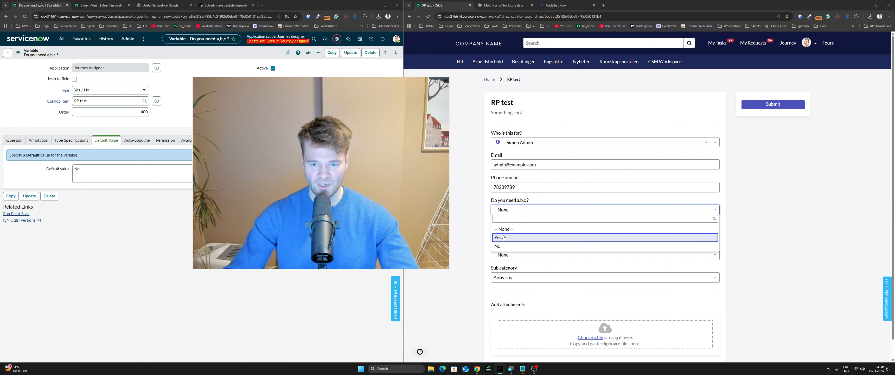
Reload the portal form to check the default answer of the "Do you need a,b,c ?" question
click(475, 226)
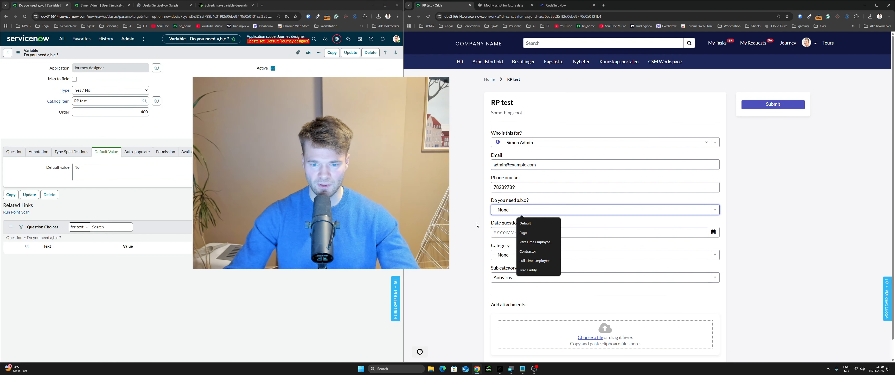
click(477, 222)
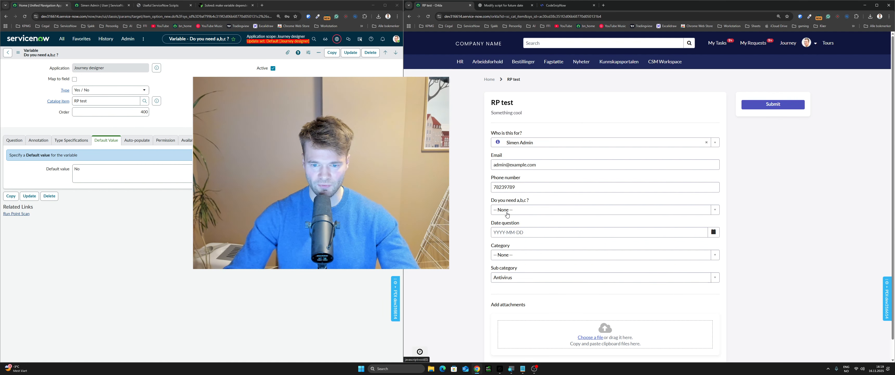
click(507, 213)
click(473, 224)
click(473, 223)
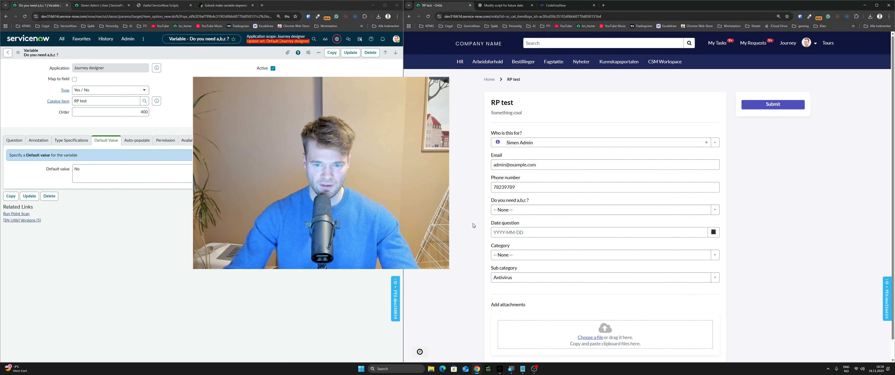
key(F5)
key(Return)
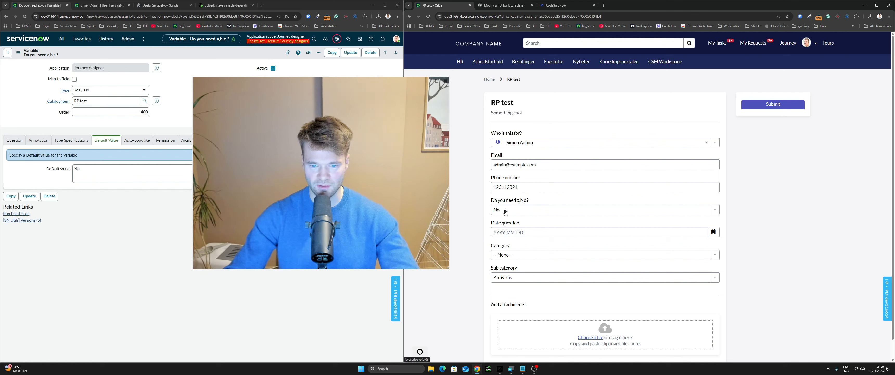
Update the "Do you need a,b,c ?" variable and return to the variables list of the RP test record producer
click(132, 228)
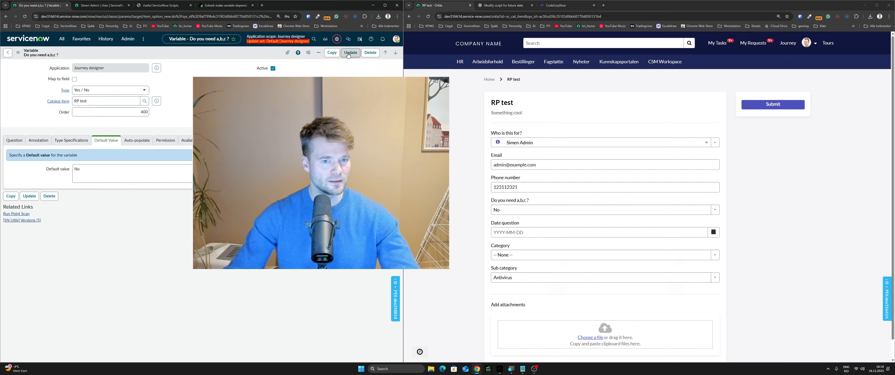
click(350, 53)
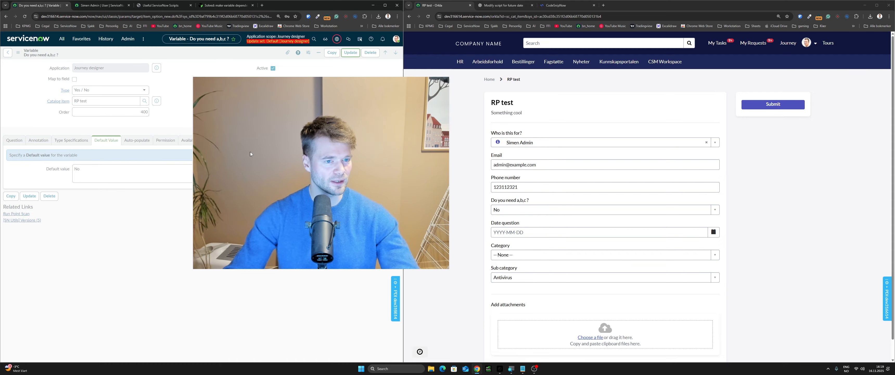
drag(279, 153, 439, 158)
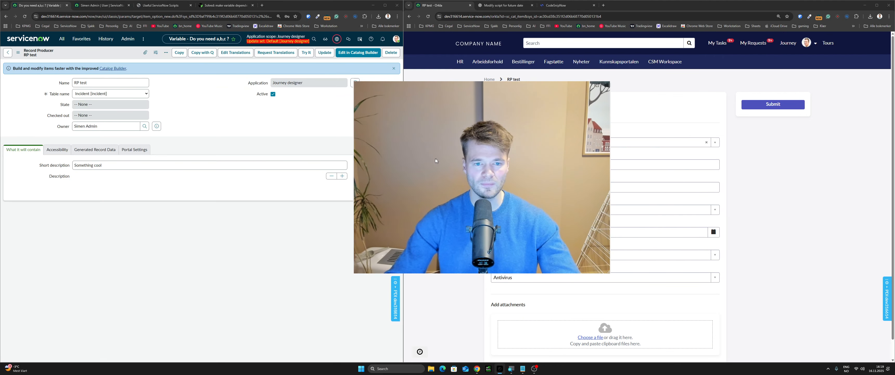
scroll(232, 213, down, 10)
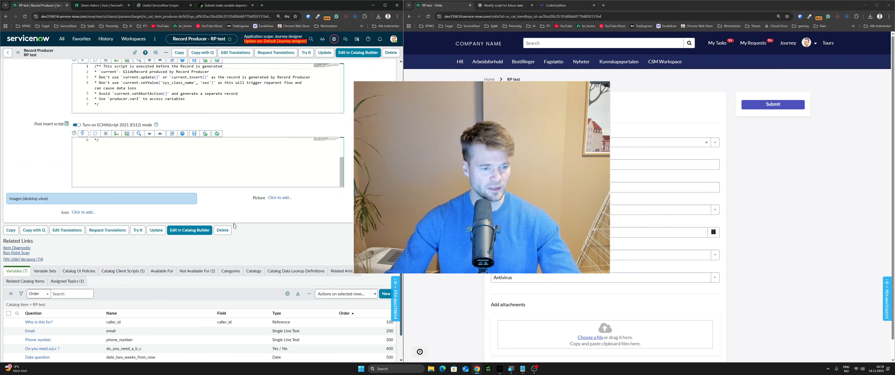
scroll(232, 214, down, 2)
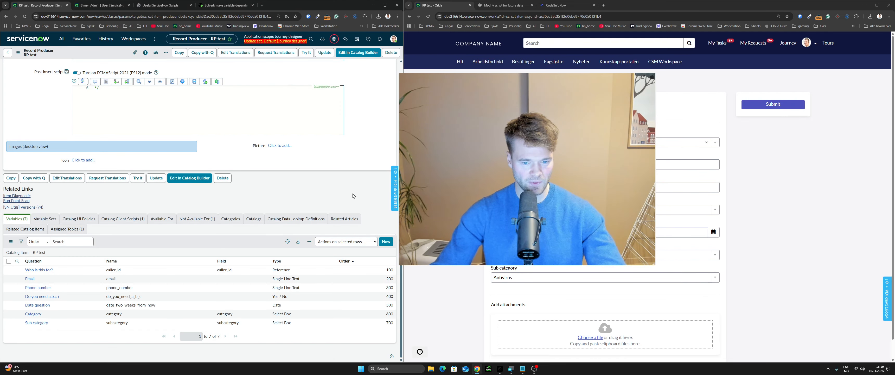
drag(447, 236, 263, 230)
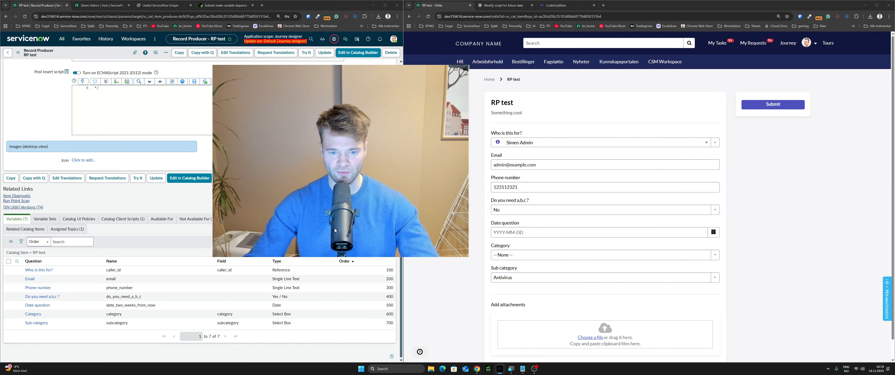
drag(338, 231, 294, 227)
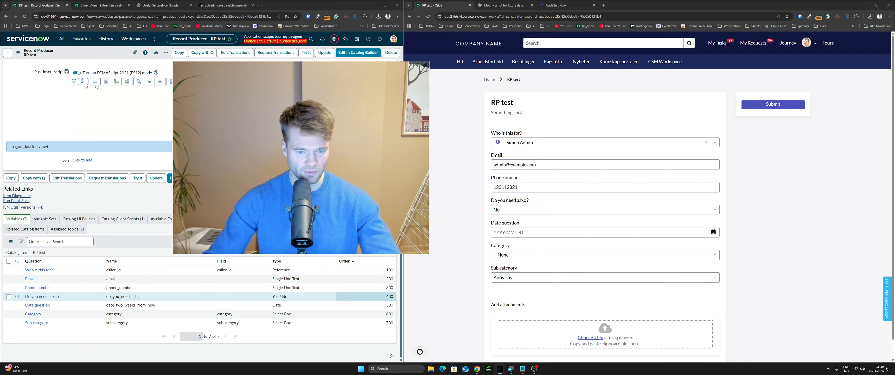
Add a Single Line Text variable to RP test with the question "So said yes... blka bla" and order 450, and submit it
drag(269, 117, 514, 160)
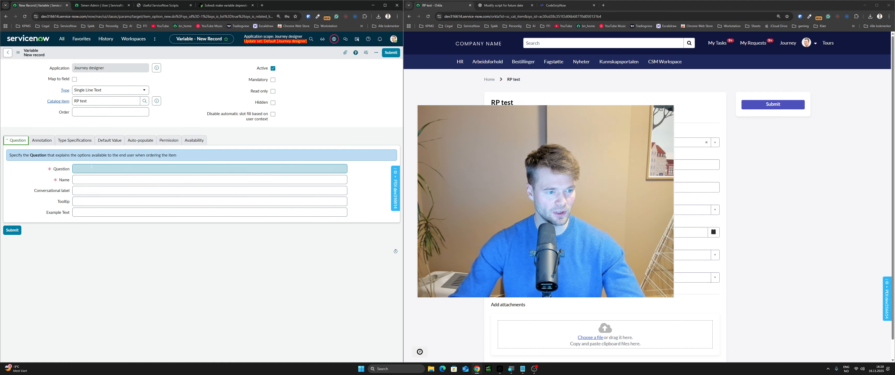
text(So )
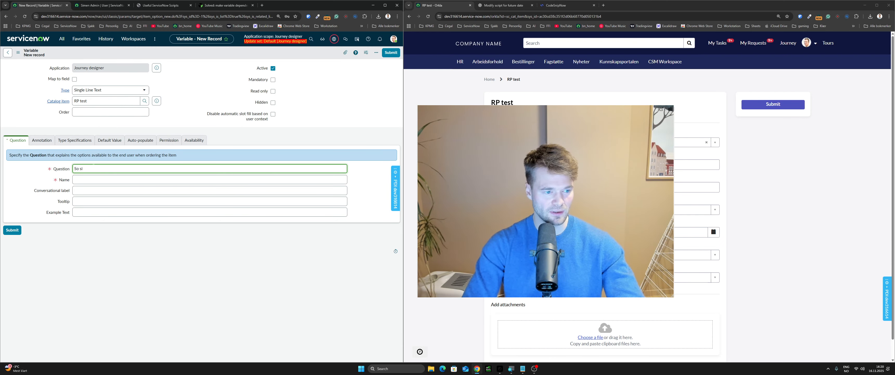
text(said yes... blka bla)
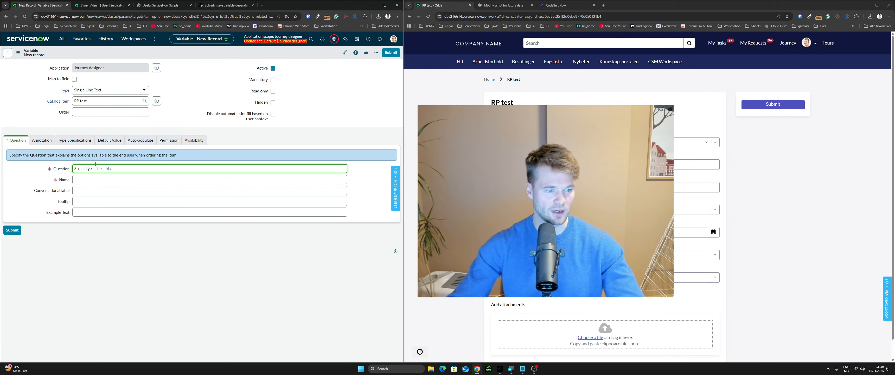
key(Tab)
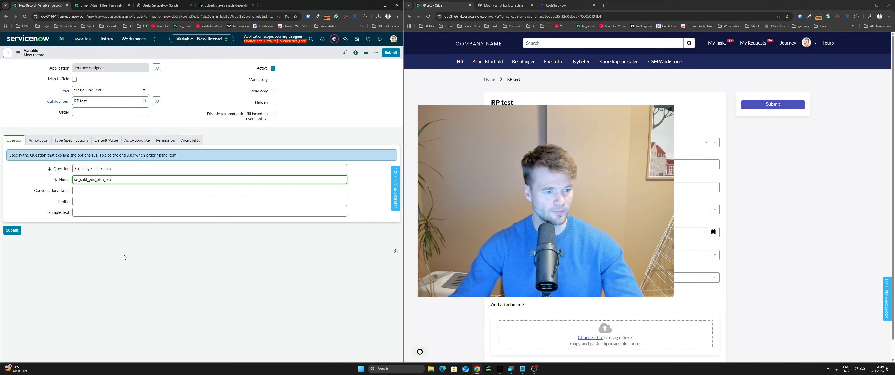
click(124, 256)
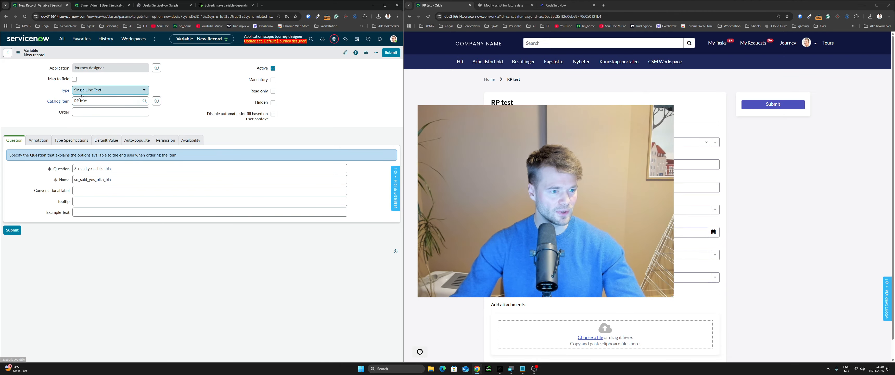
click(148, 112)
text(450)
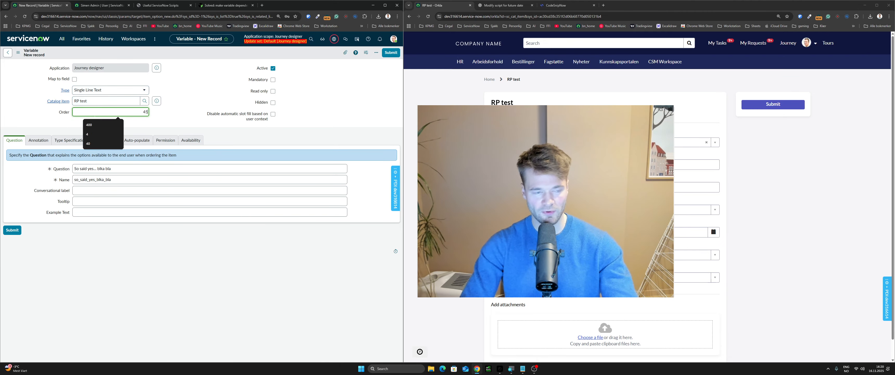
click(142, 129)
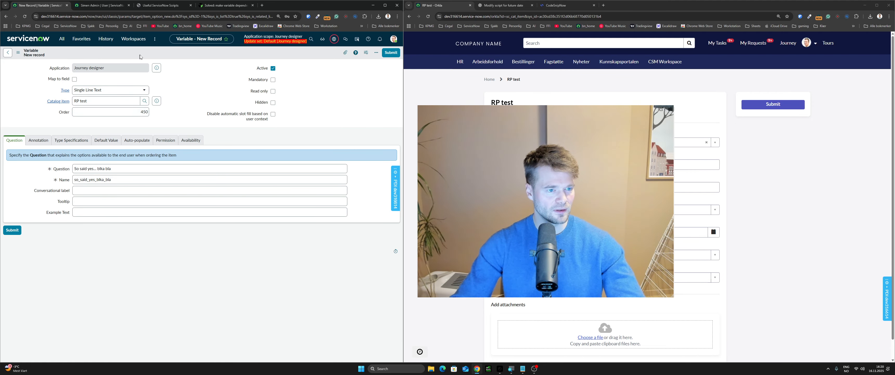
right_click(145, 53)
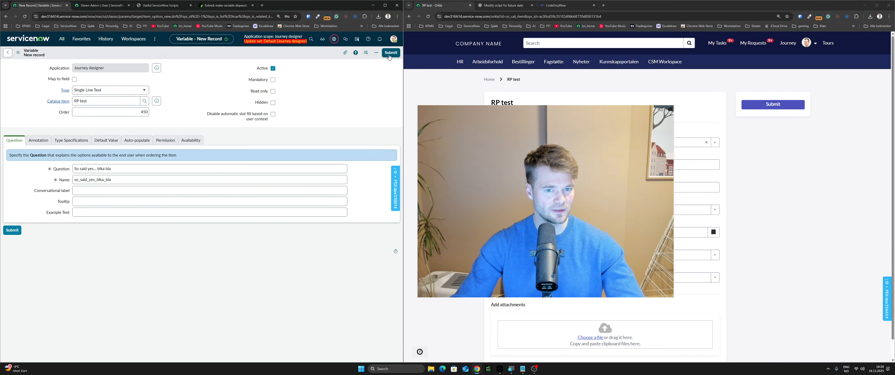
click(391, 53)
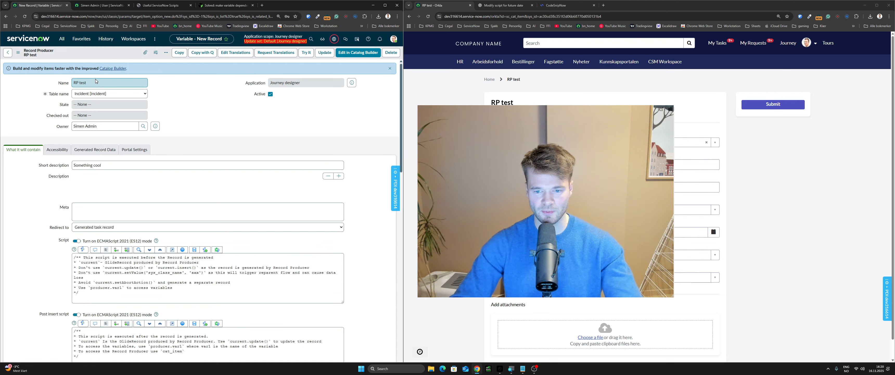
Start a new catalog UI policy for the RP test record producer with the short description "If abc == Yes"
scroll(115, 157, down, 9)
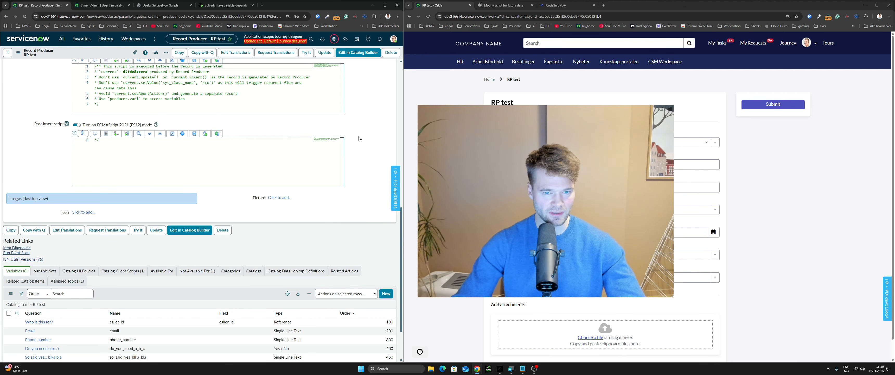
scroll(360, 138, down, 2)
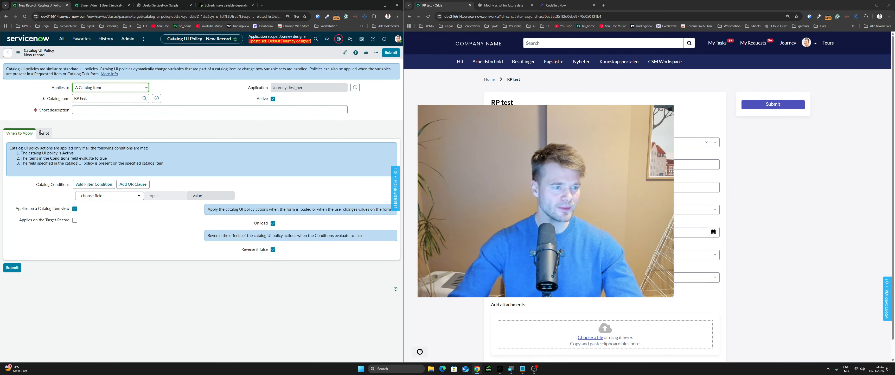
click(100, 110)
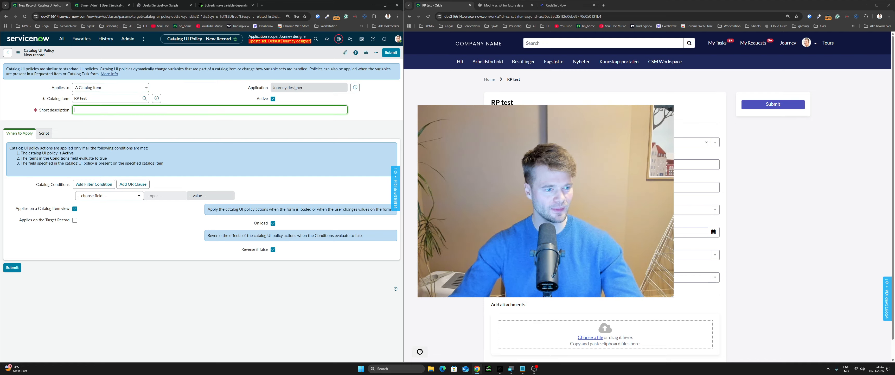
text(If )
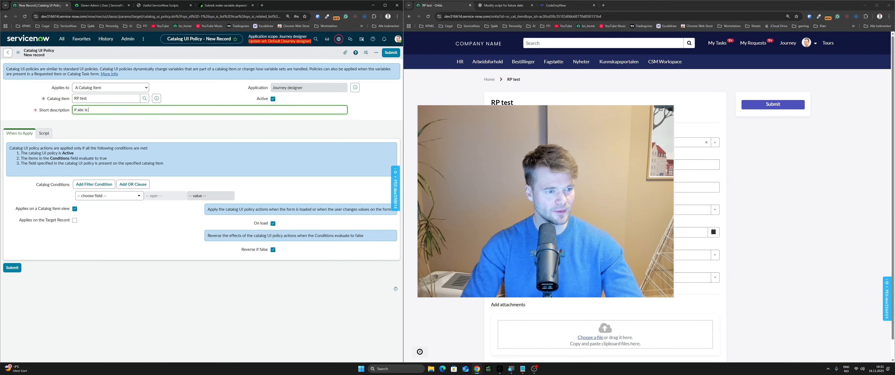
text(abc == Ye)
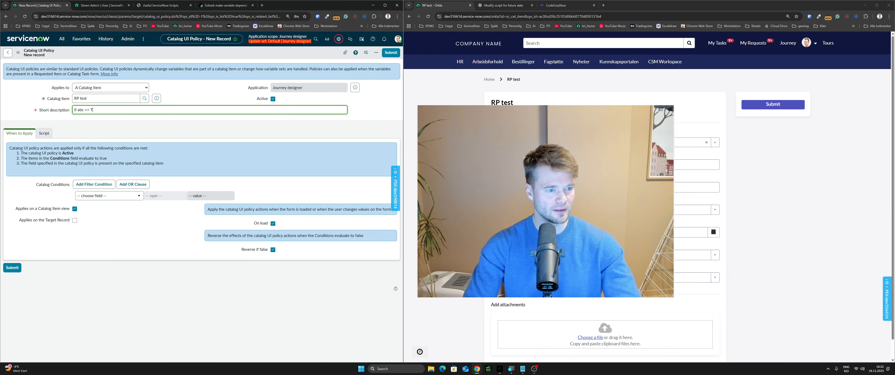
text(s)
click(130, 140)
Set the UI policy's catalog condition to do_you_need_a_b_c is Yes and save the record
click(112, 196)
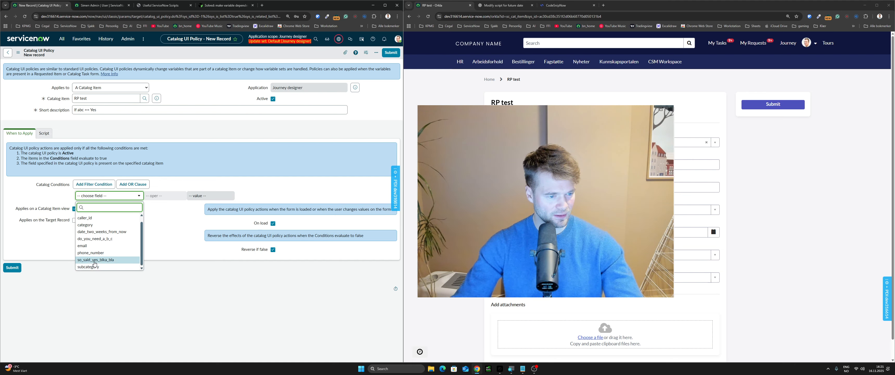
click(105, 239)
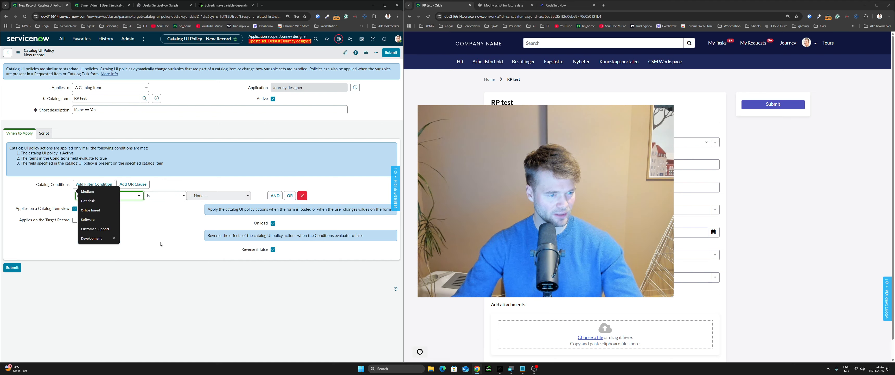
click(209, 196)
click(209, 208)
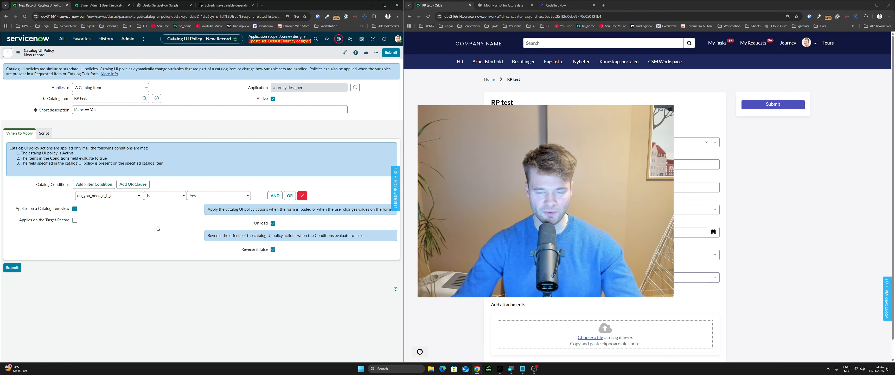
right_click(213, 53)
click(230, 56)
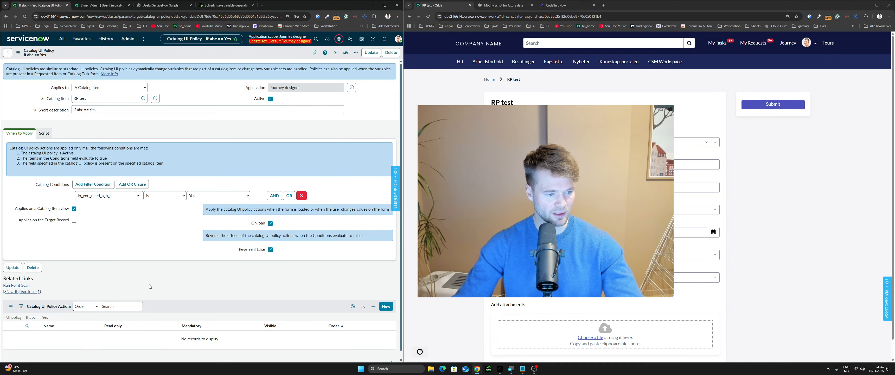
Add a UI policy action for so_said_yes_blka_bla with Visible and Mandatory set to True, and submit it
scroll(131, 290, down, 1)
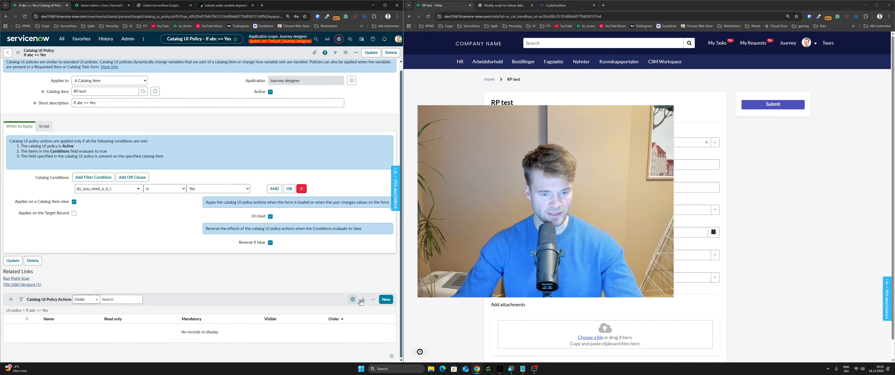
click(387, 299)
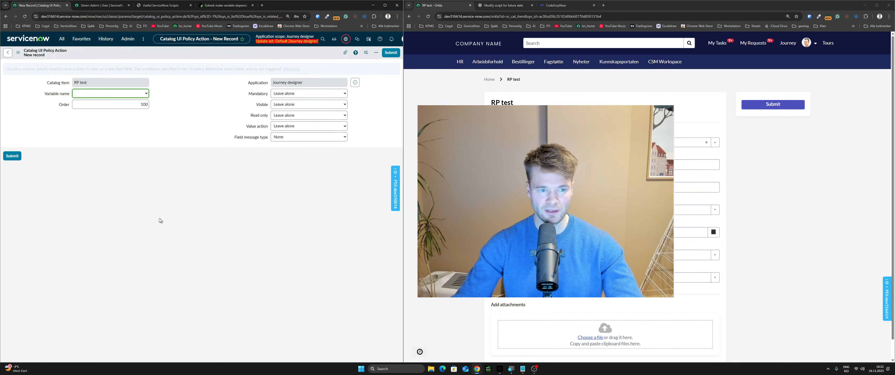
click(101, 94)
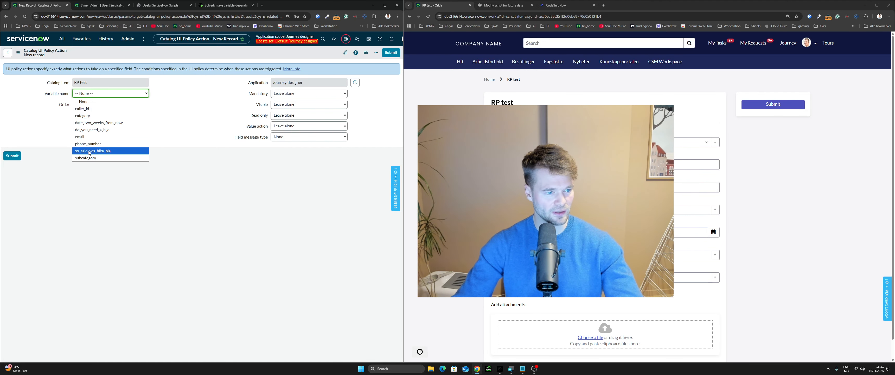
click(115, 150)
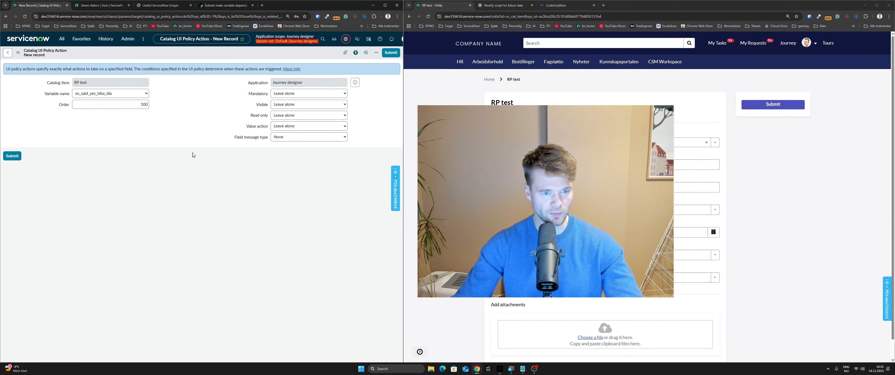
click(286, 104)
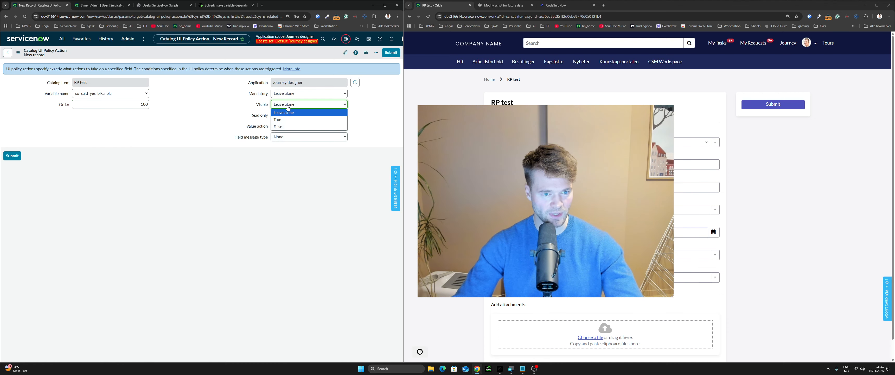
click(286, 120)
click(285, 93)
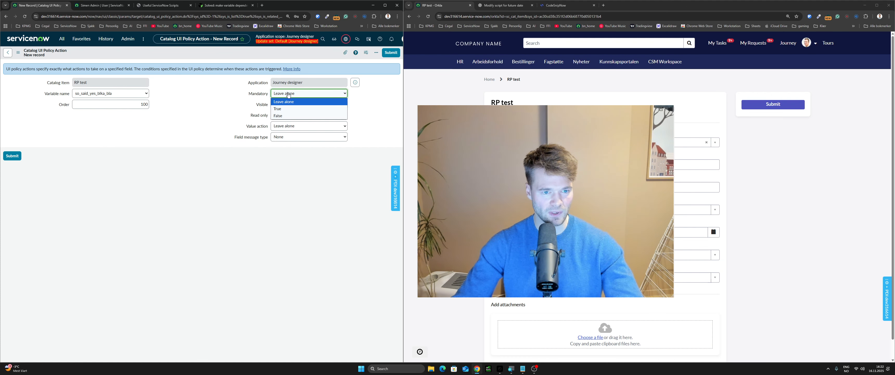
click(285, 108)
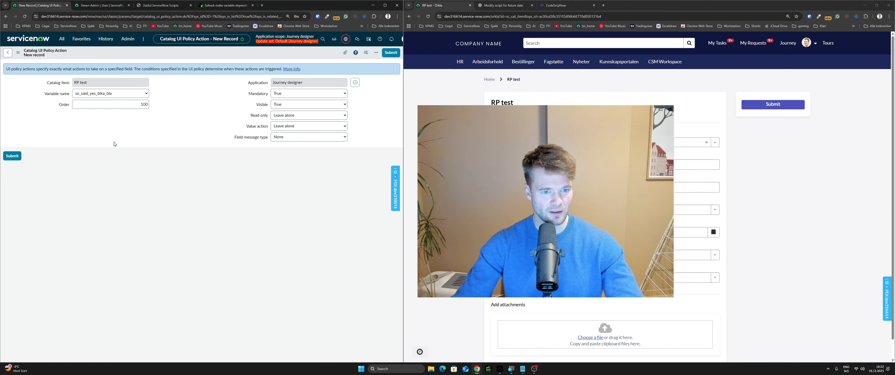
click(12, 156)
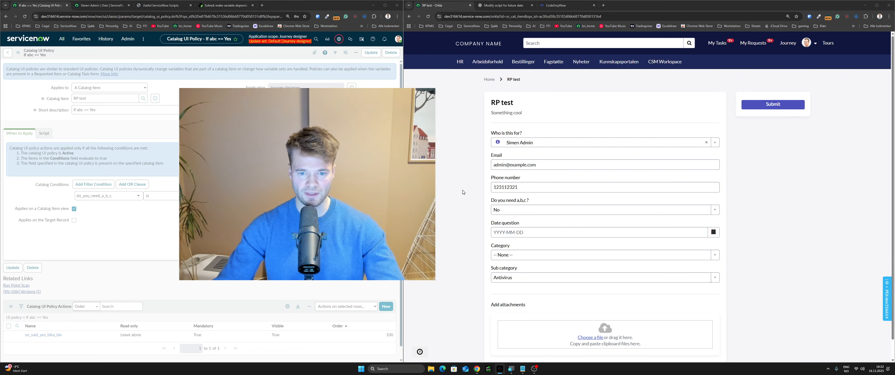
Reload the portal form and answer "Do you need a,b,c ?" with Yes to check the follow-up question
click(463, 192)
key(F5)
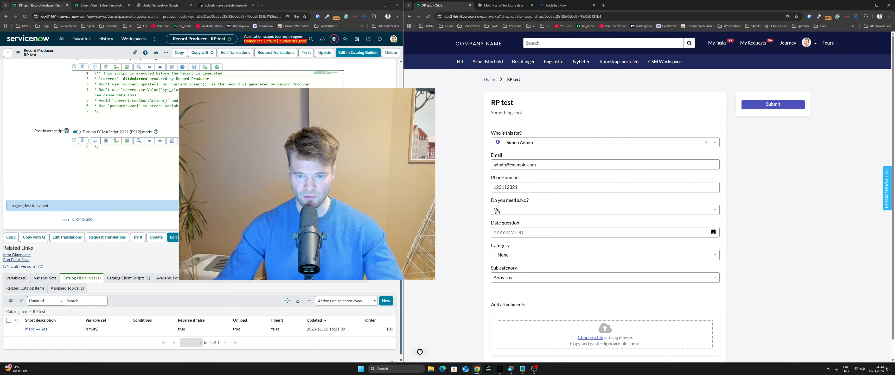
click(497, 210)
click(512, 238)
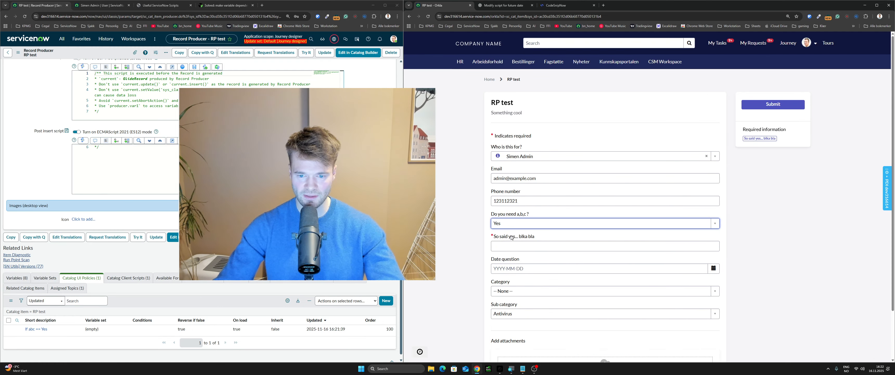
scroll(505, 206, down, 1)
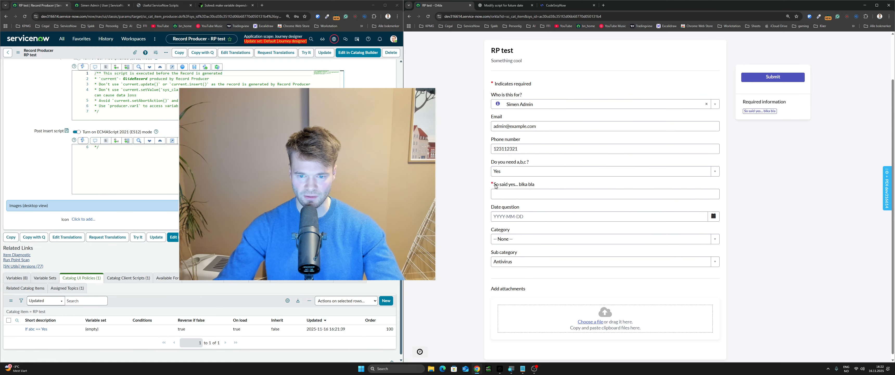
Fill in the mandatory "So said yes... blka bla" question on the portal form with "asdasd"
drag(495, 185, 539, 186)
click(539, 186)
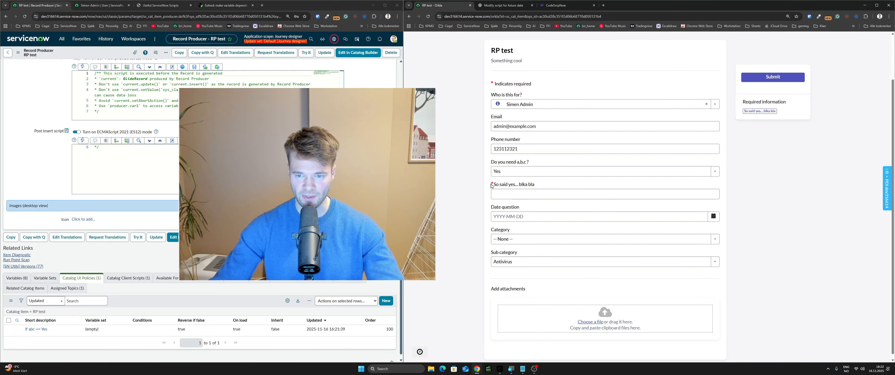
click(527, 195)
text(asdasd)
click(464, 202)
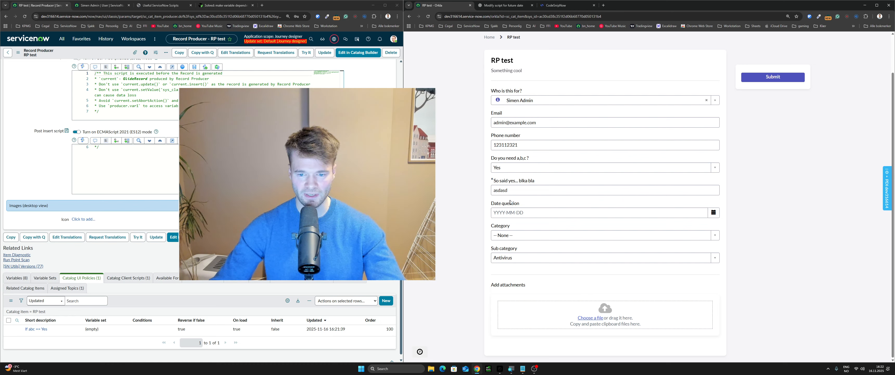
drag(433, 191, 580, 182)
Show the RP test record producer's variables and open the "Date question" variable
click(267, 244)
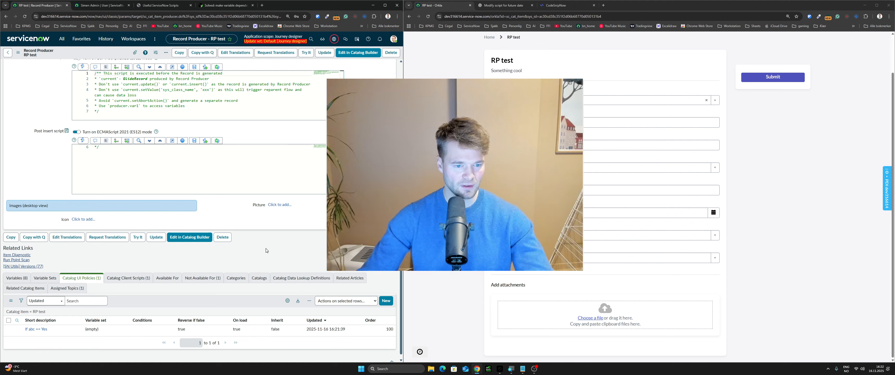
scroll(208, 257, down, 1)
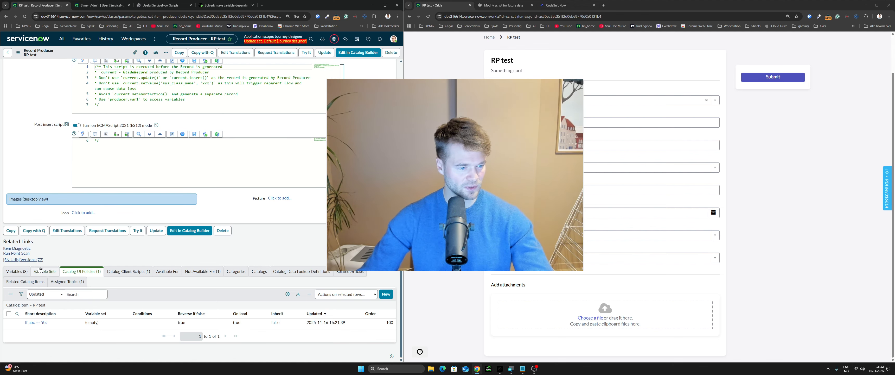
click(30, 272)
scroll(35, 275, down, 2)
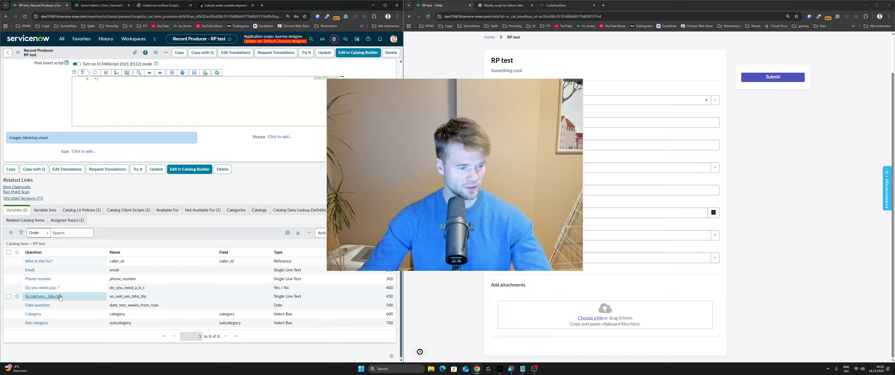
click(112, 306)
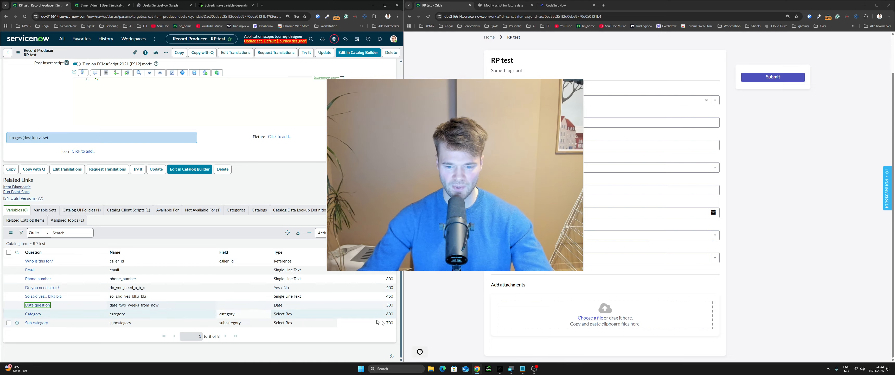
Copy "javascript:new GlideDateTime().getDisplayValue();" from the Notepad notes into the "Date question" variable's default value
mouse_move(522, 367)
click(525, 351)
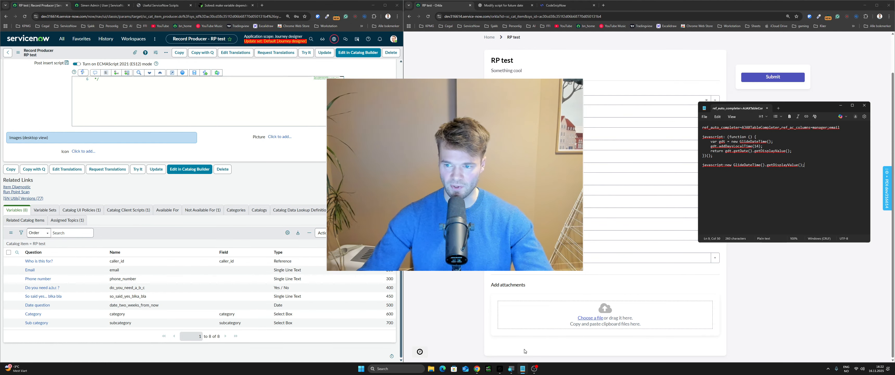
drag(806, 165, 702, 165)
key(ctrl+c)
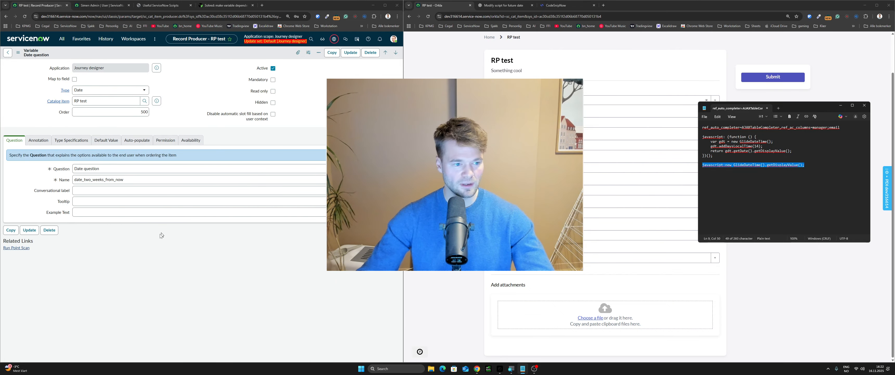
click(107, 141)
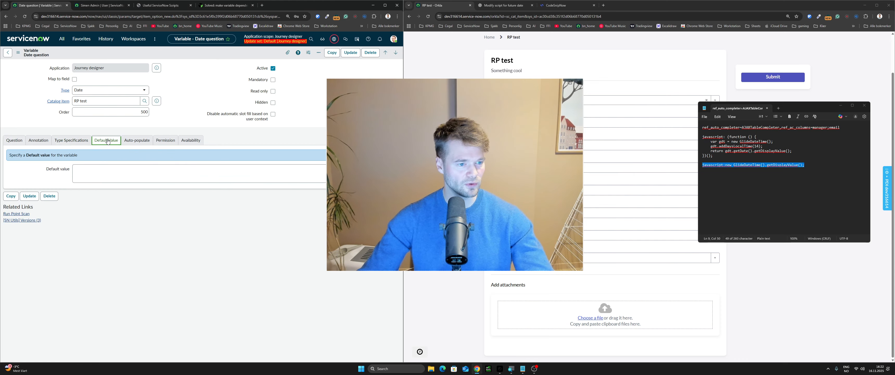
click(173, 174)
key(ctrl+v)
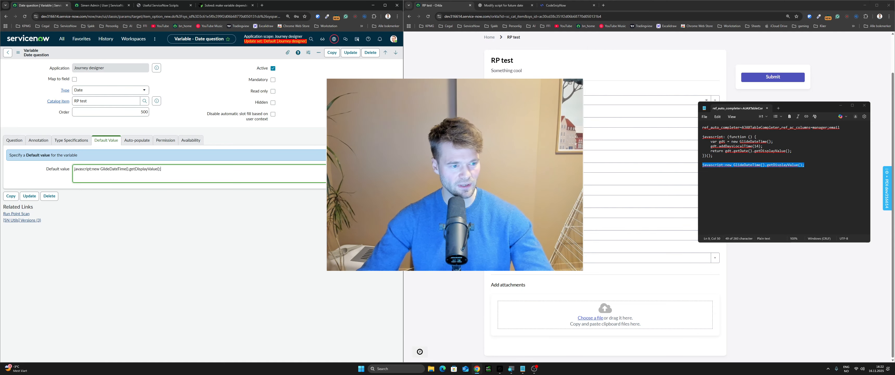
Save the "Date question" variable and minimize the Notepad notes
click(96, 194)
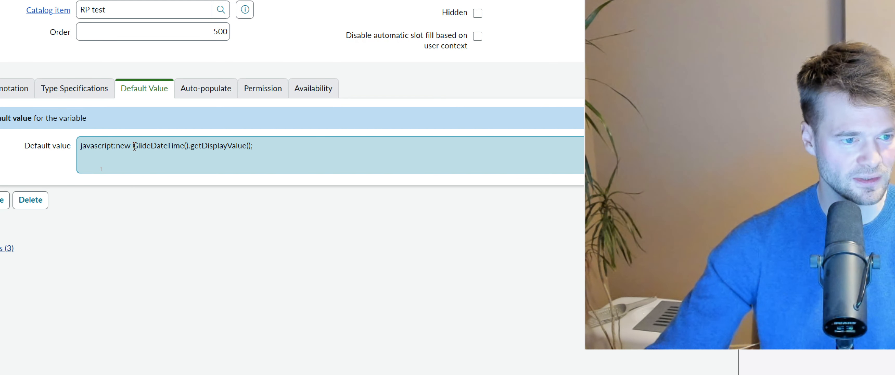
drag(133, 146, 187, 146)
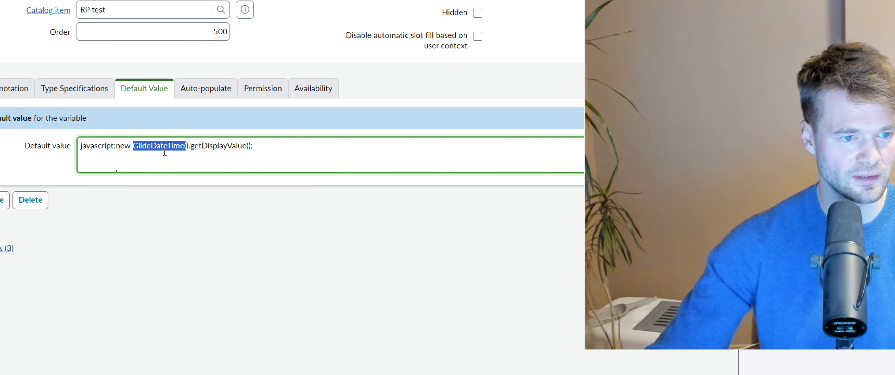
click(219, 240)
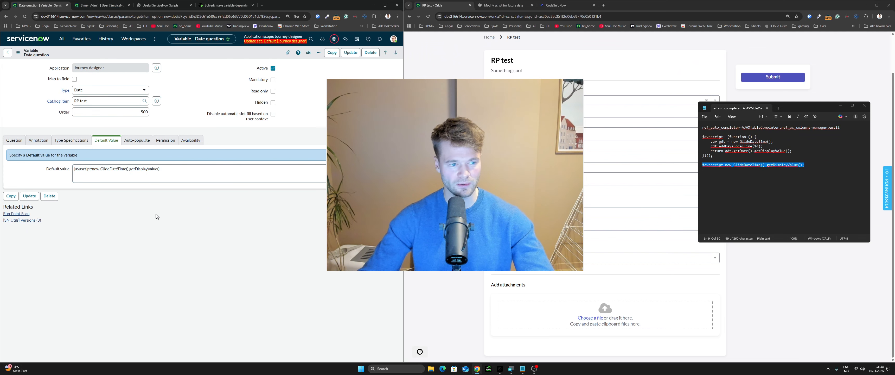
right_click(188, 50)
click(193, 53)
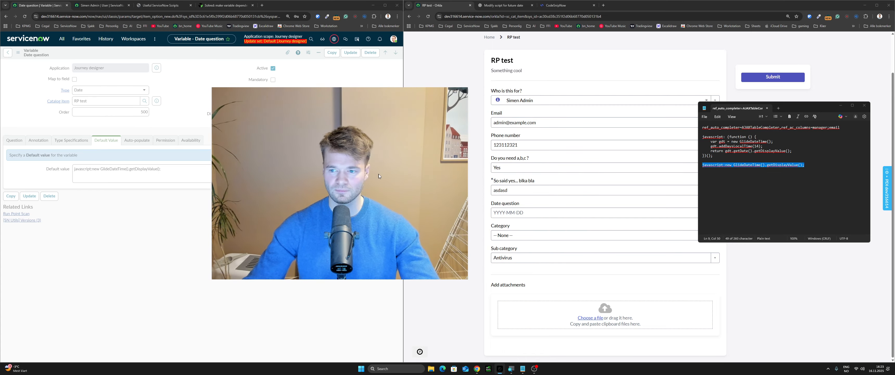
click(840, 105)
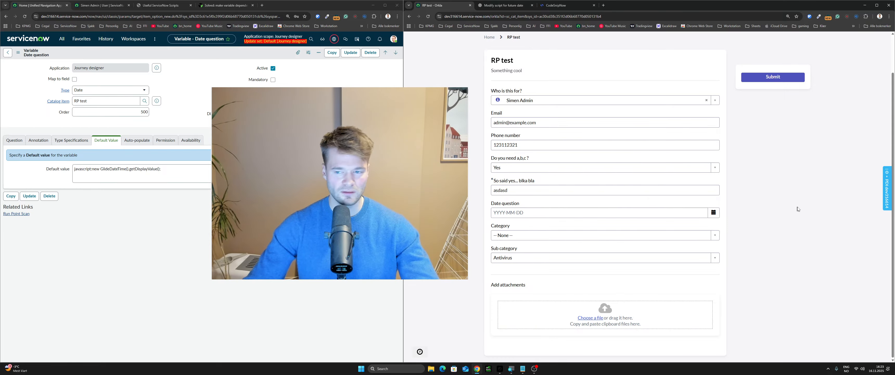
Reload the RP test portal form and check the default date of "Date question" in its calendar
key(F5)
key(Return)
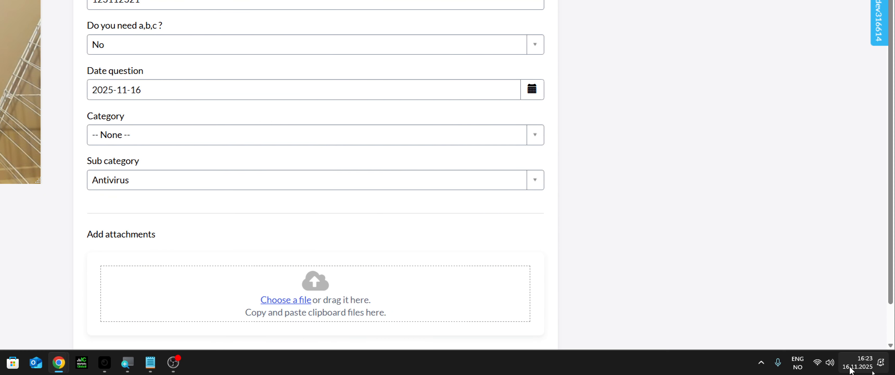
mouse_move(851, 367)
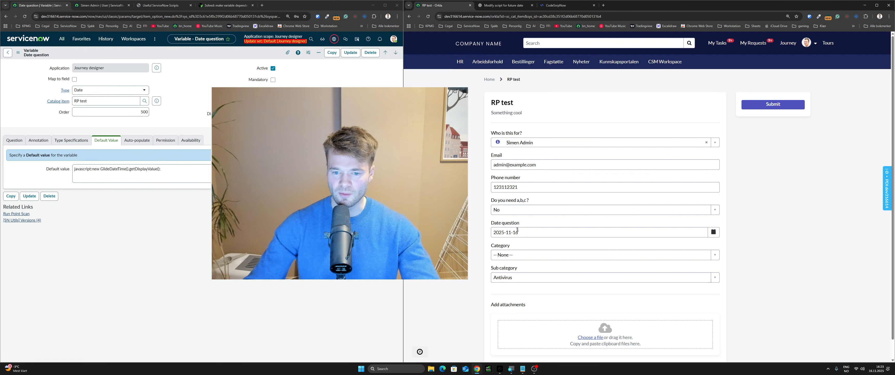
click(714, 232)
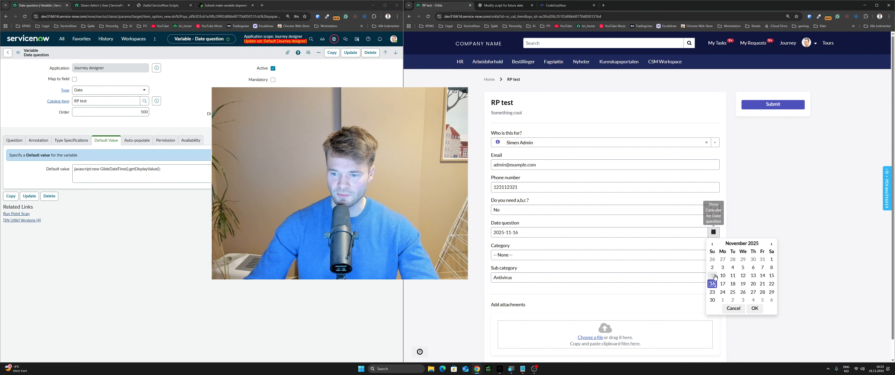
click(838, 272)
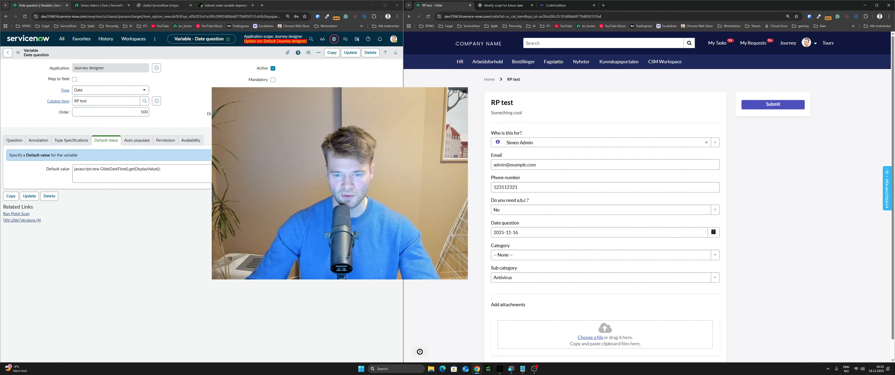
Replace the "Date question" default value with the "addDaysLocalTime(14)" function script from the Notepad notes and save the variable
click(524, 369)
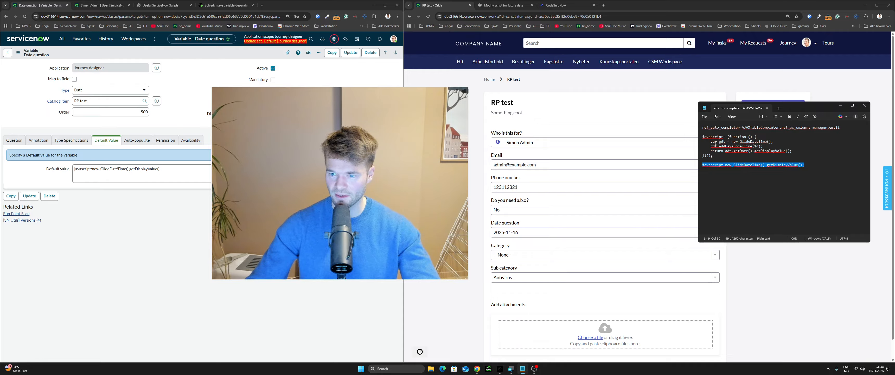
drag(715, 156, 696, 141)
key(ctrl+c)
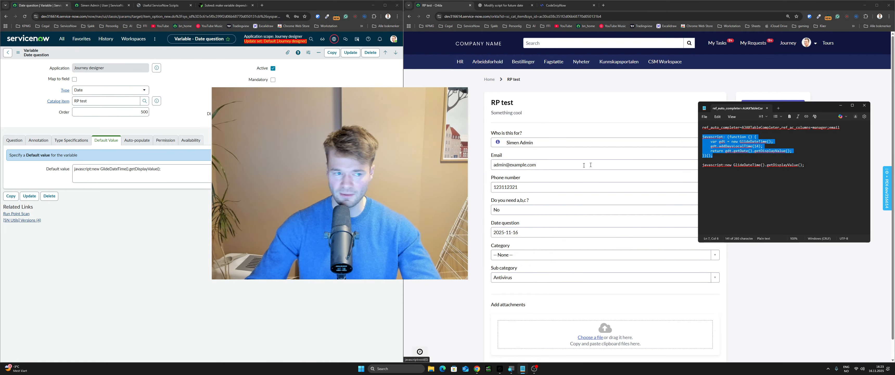
click(139, 174)
key(ctrl+a)
key(ctrl+v)
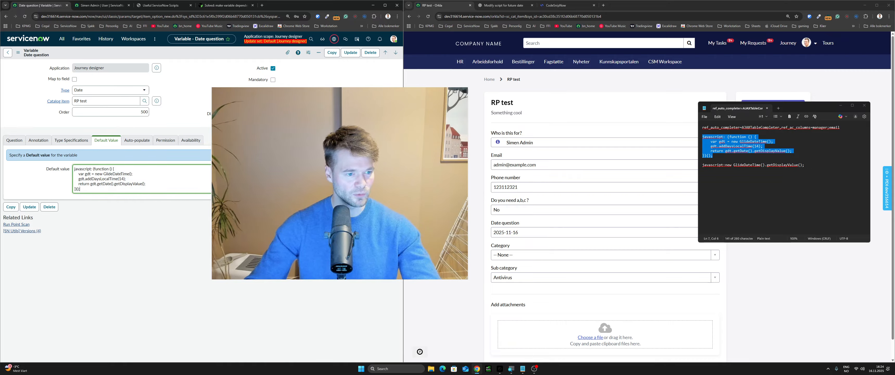
right_click(178, 53)
click(187, 56)
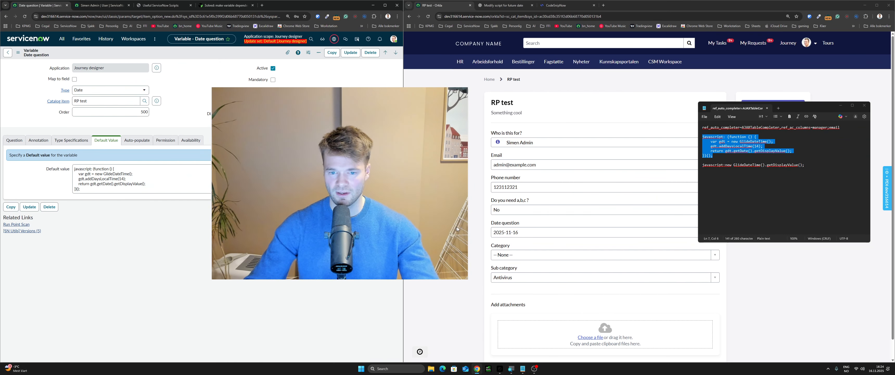
Check the new default date of "Date question" in the calendar of the reloaded portal form
click(453, 221)
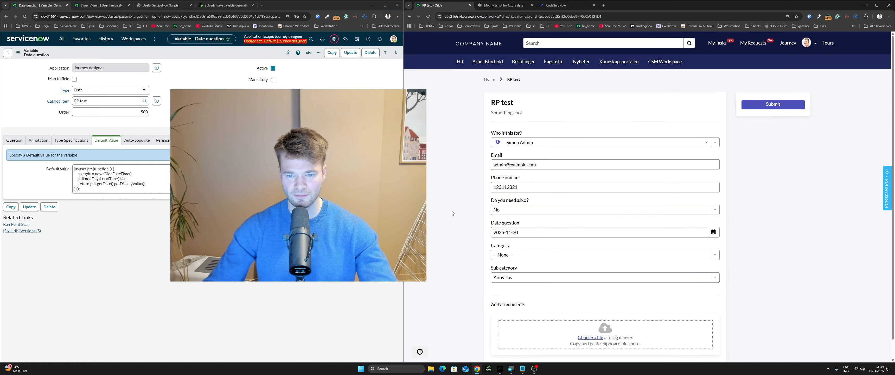
click(716, 234)
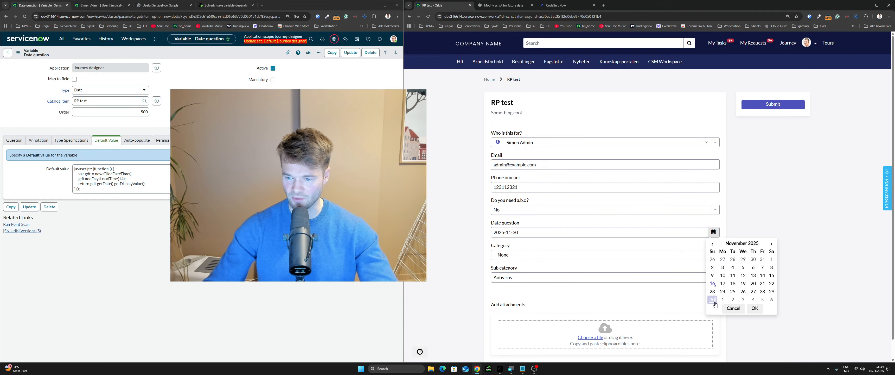
click(839, 268)
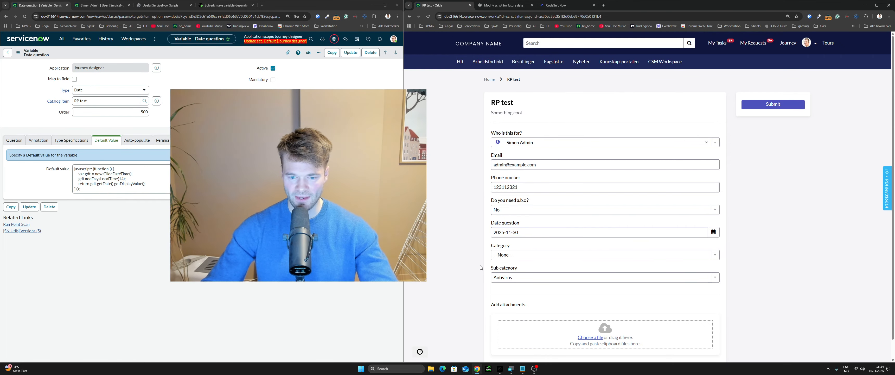
Examine which columns the "Who is this for?" user list shows on the portal form
scroll(474, 262, down, 1)
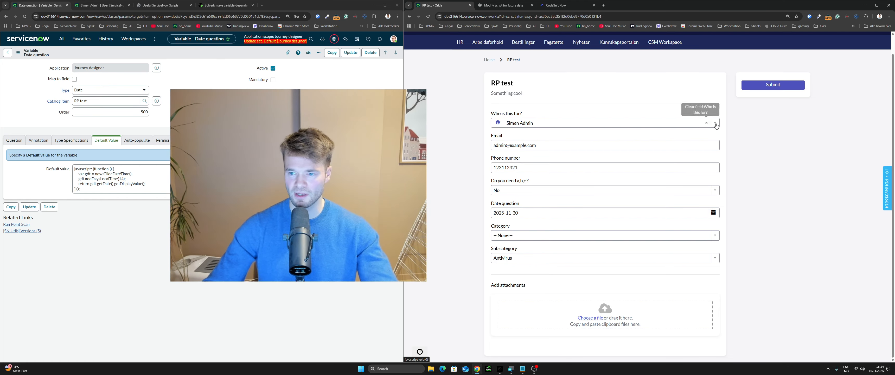
click(716, 126)
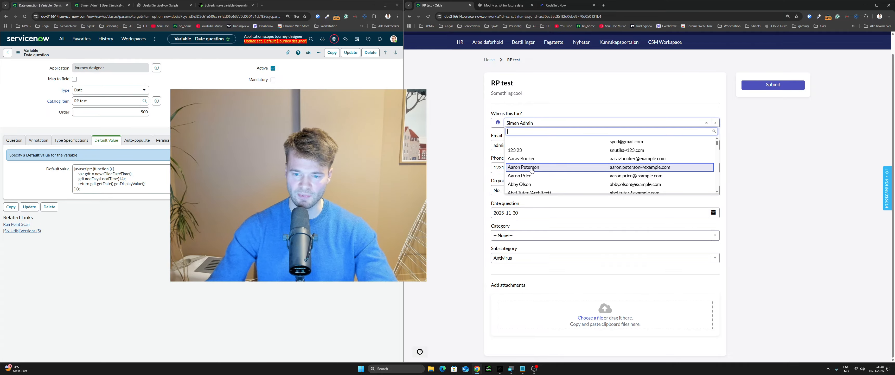
click(806, 182)
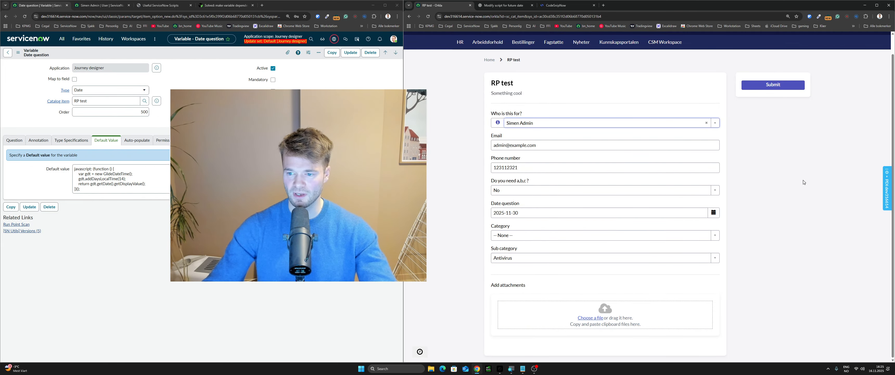
Copy the "ref_auto_completer=AJAXTableCompleter,ref_ac_columns=manager;email" line from the Notepad notes
click(523, 369)
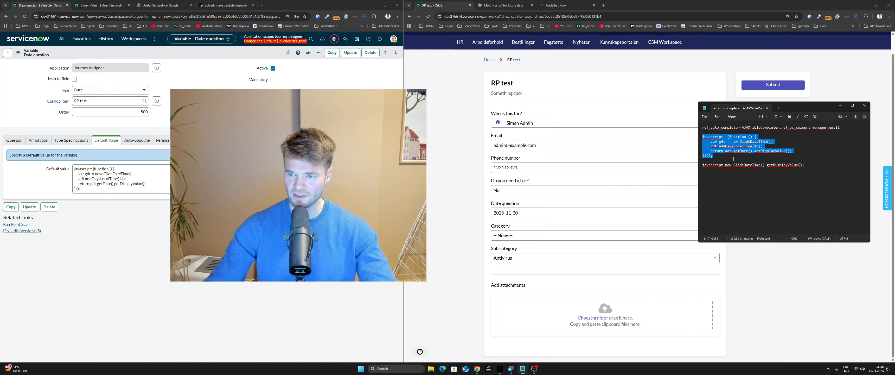
click(845, 127)
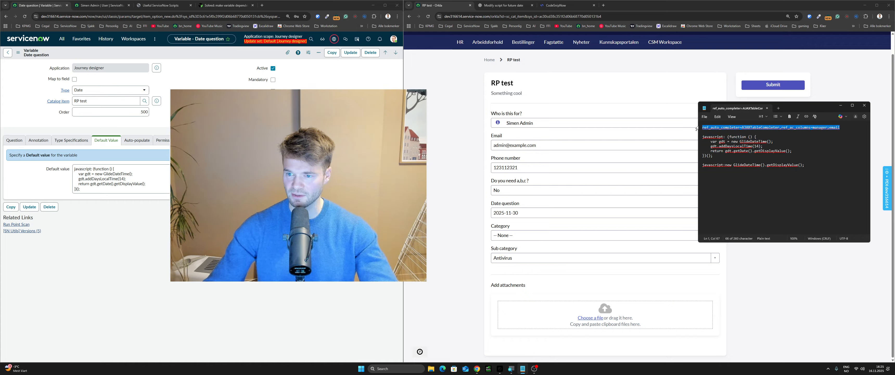
click(460, 207)
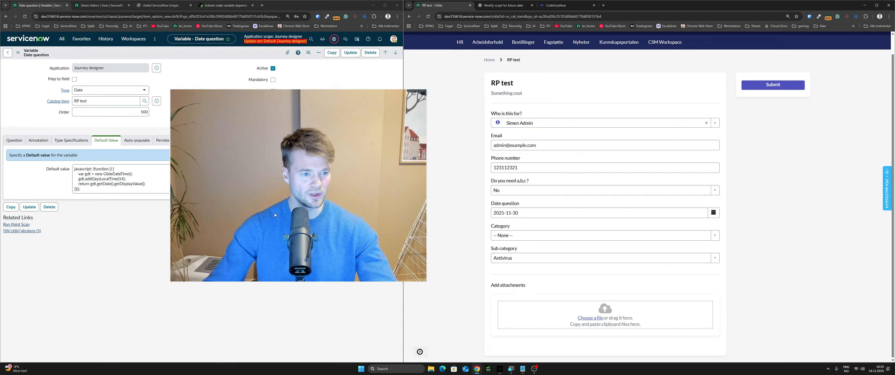
Update the "Date question" variable to return to the RP test record producer, and open its "Who is this for?" variable
click(101, 129)
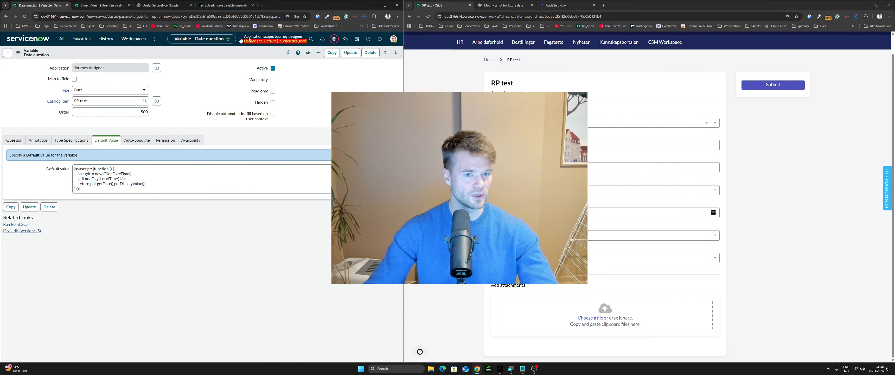
click(350, 53)
drag(448, 155, 315, 172)
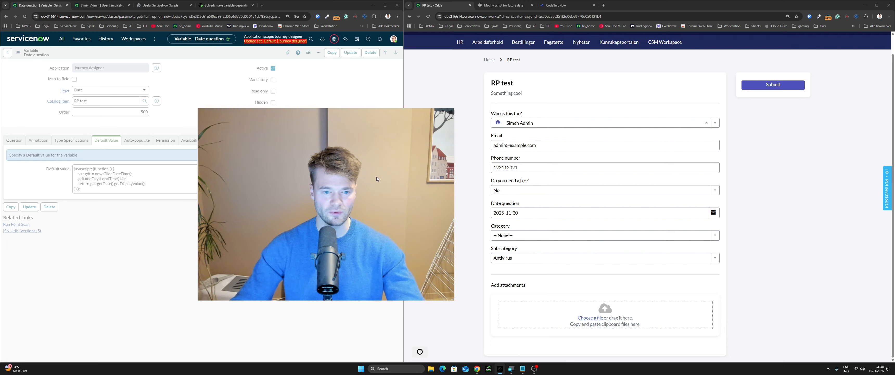
drag(320, 179, 420, 137)
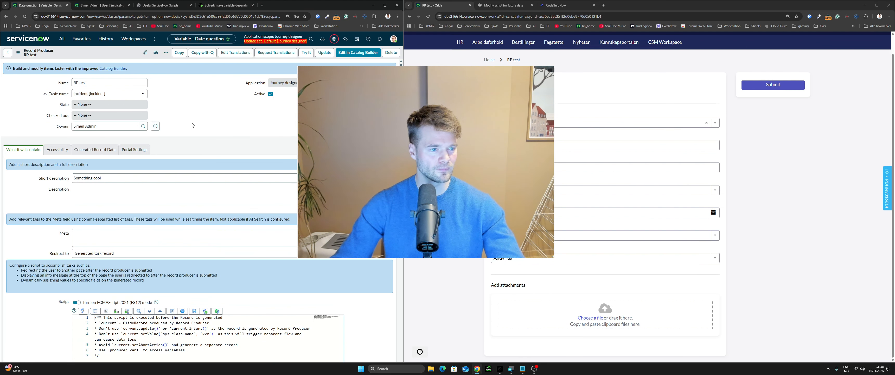
scroll(139, 233, down, 1)
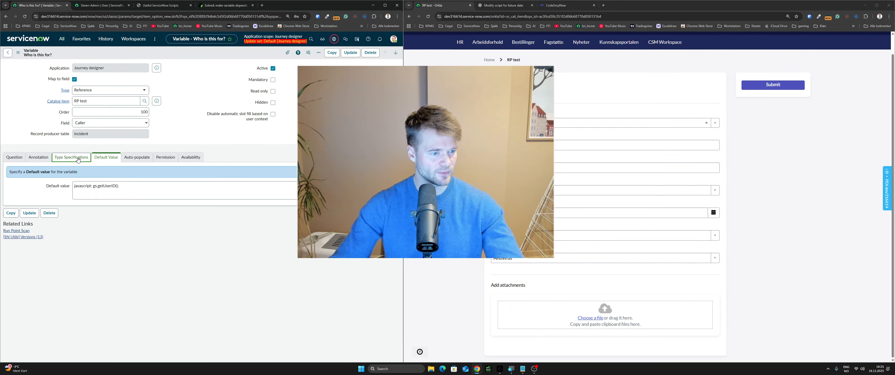
Set the variable attributes of "Who is this for?" to "ref_auto_completer=AJAXTableCompleter,ref_ac_columns=manager;email" and save the variable
click(78, 158)
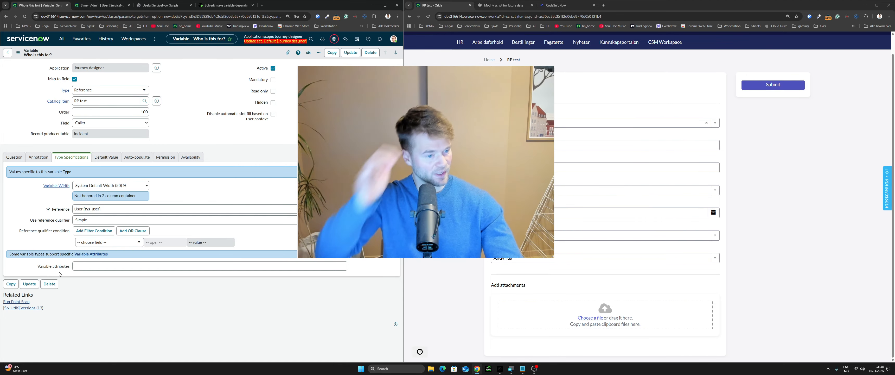
click(50, 268)
text(ref_auto_completer=AJAXTableCompleter,ref_ac_columns=manager;email)
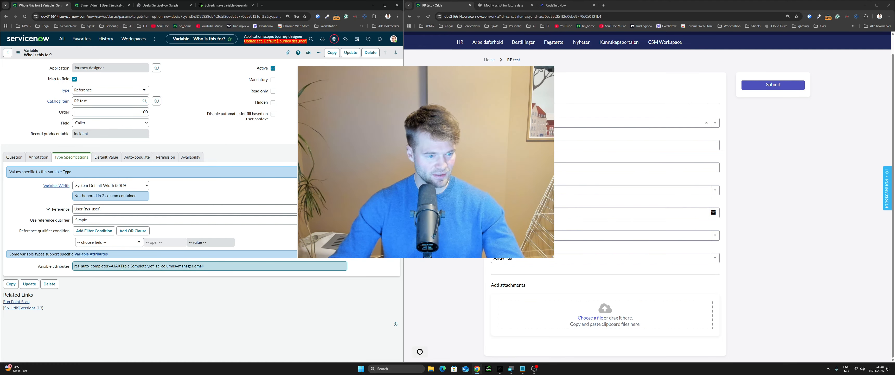
double_click(122, 267)
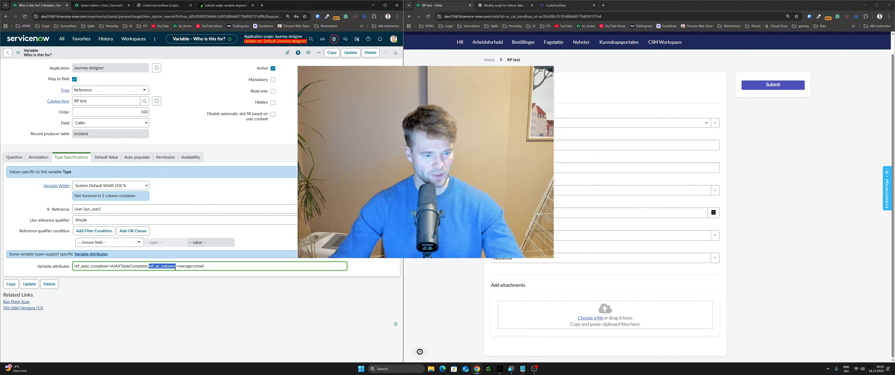
click(215, 280)
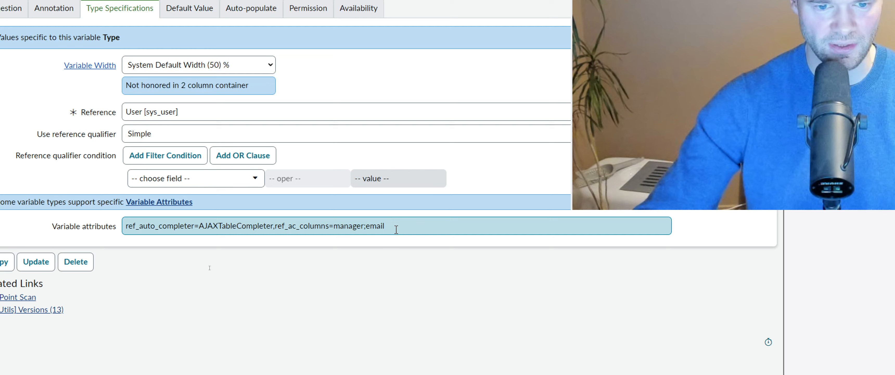
click(353, 228)
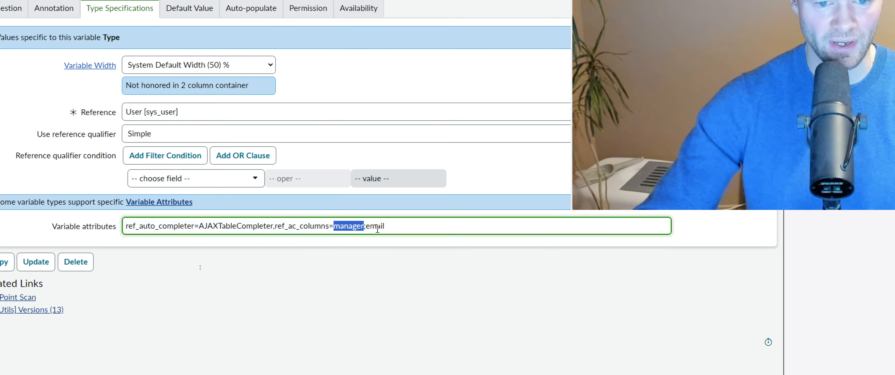
click(403, 273)
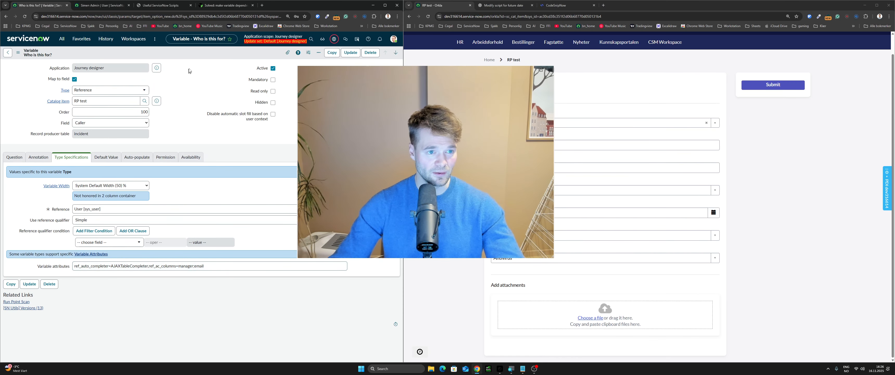
right_click(201, 51)
click(210, 53)
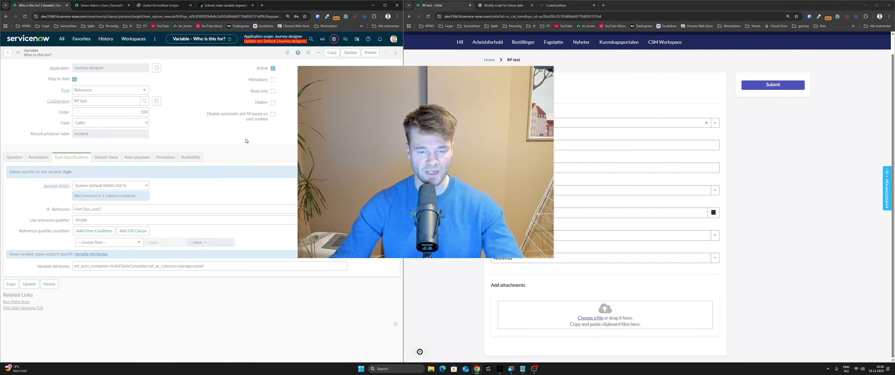
Reload the portal form and look for the manager and email columns in the "Who is this for?" list
drag(469, 186, 356, 209)
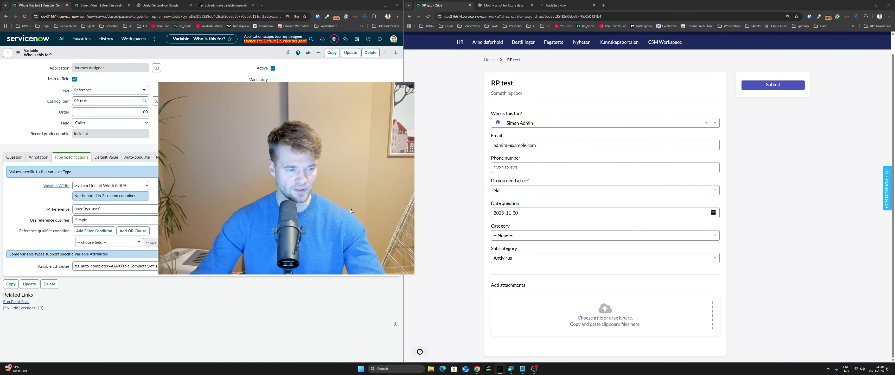
key(F5)
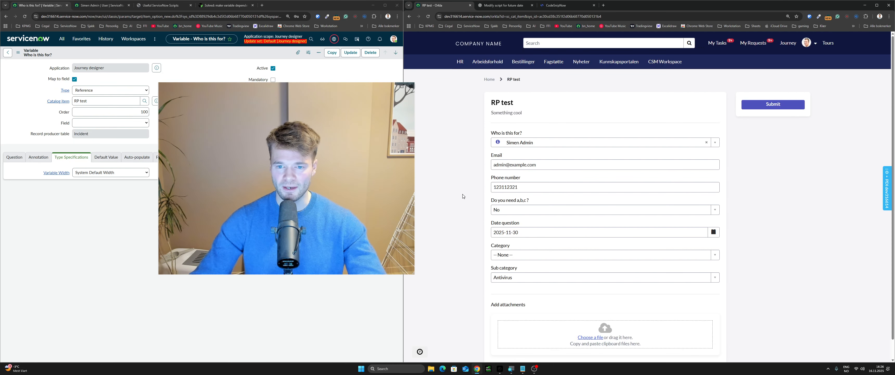
scroll(464, 196, down, 1)
click(696, 124)
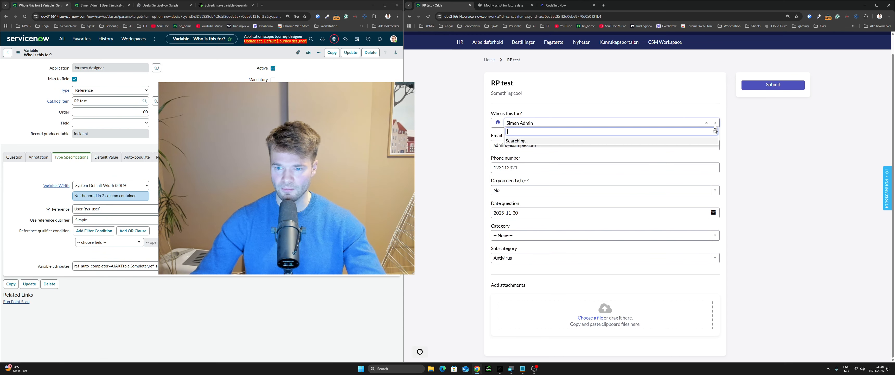
scroll(573, 159, down, 2)
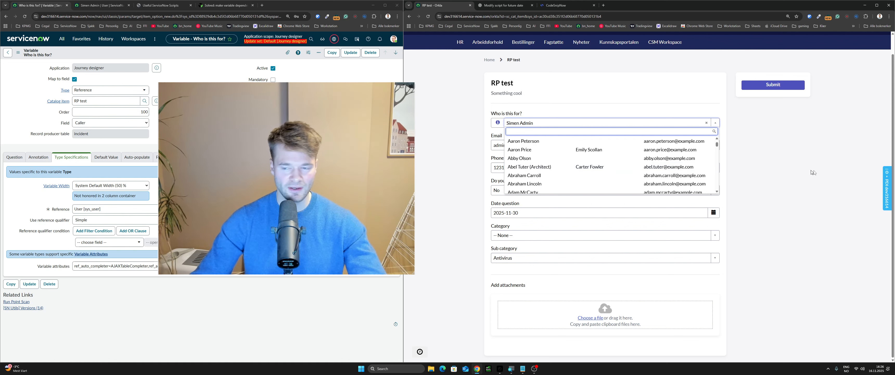
click(828, 174)
click(467, 183)
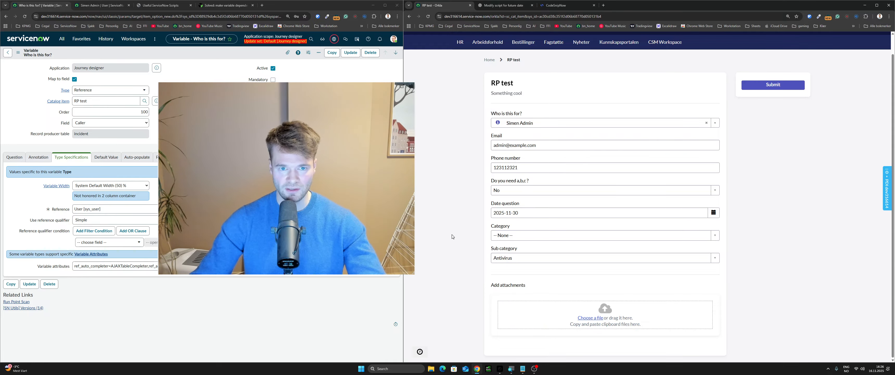
Open a random active incident record with the slash command "/incident -r -a"
key(slash)
text(inci)
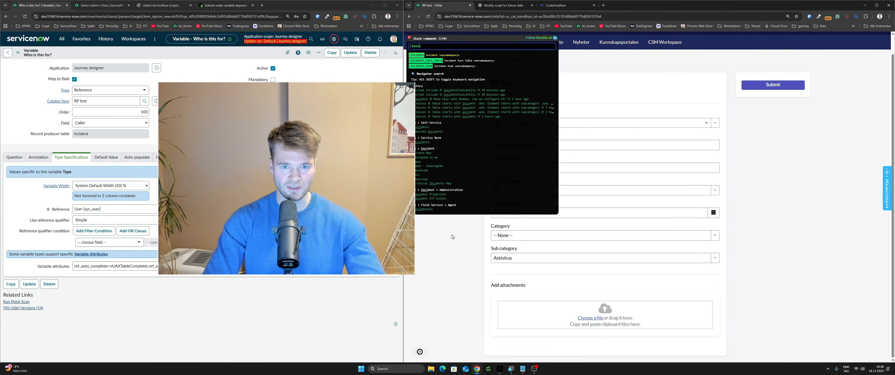
text(dent -r -a)
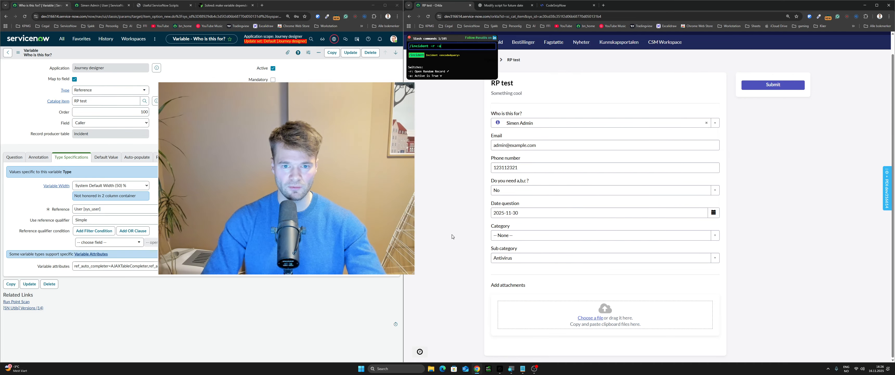
key(Return)
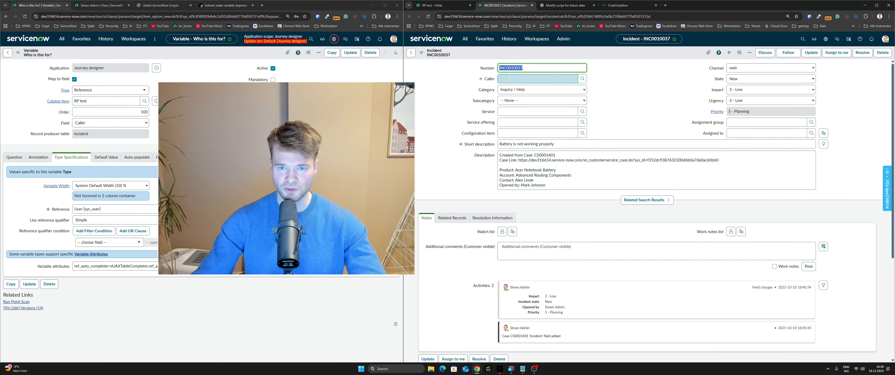
click(638, 108)
Switch the incident's category to Software and to Hardware, examining the subcategory choices offered for each
click(542, 89)
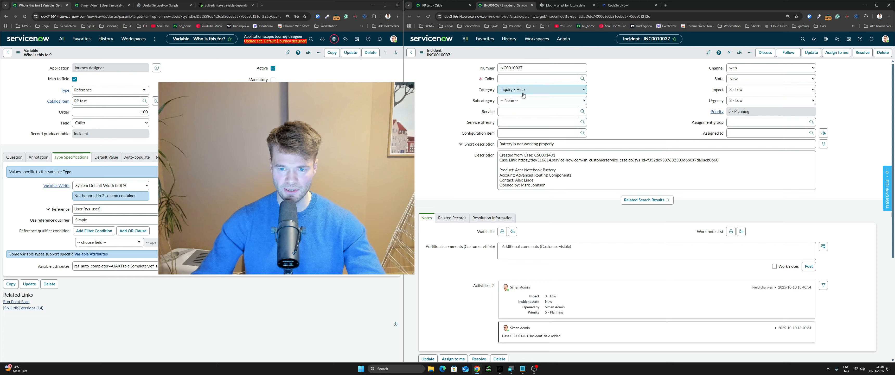
click(514, 112)
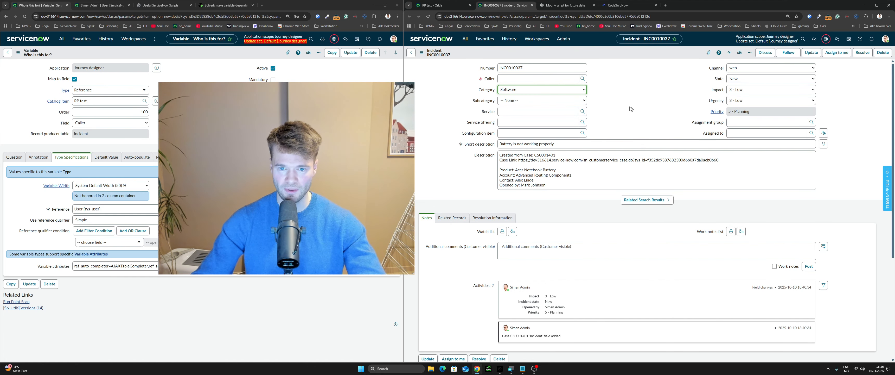
click(504, 101)
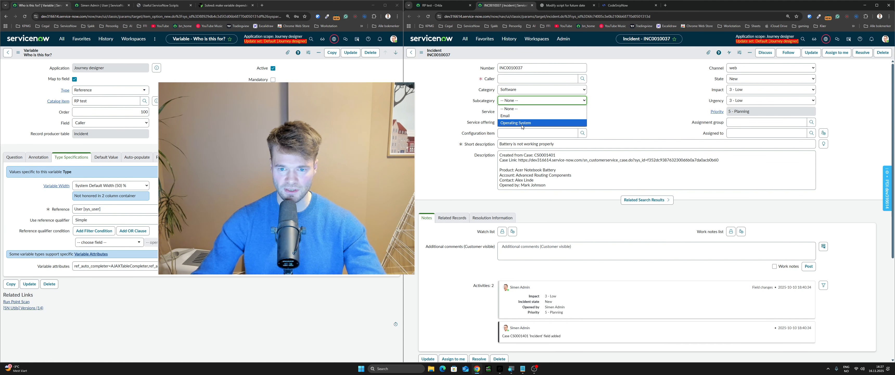
click(529, 123)
click(544, 90)
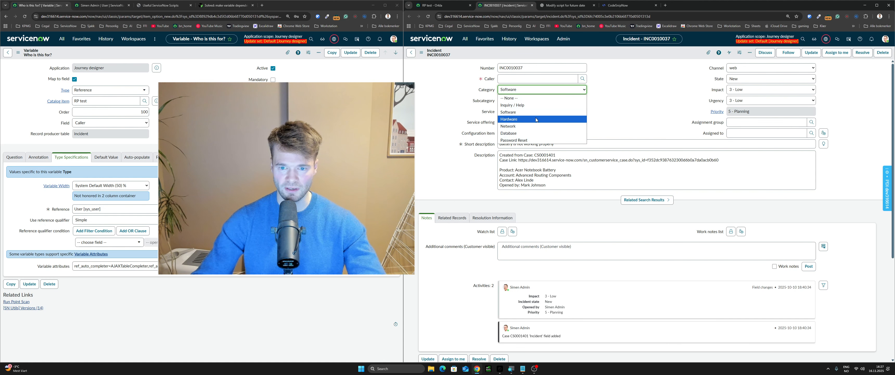
click(536, 121)
click(537, 100)
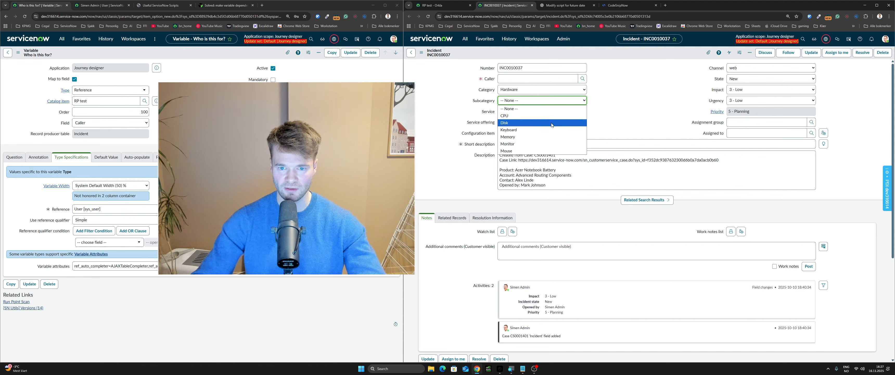
click(606, 126)
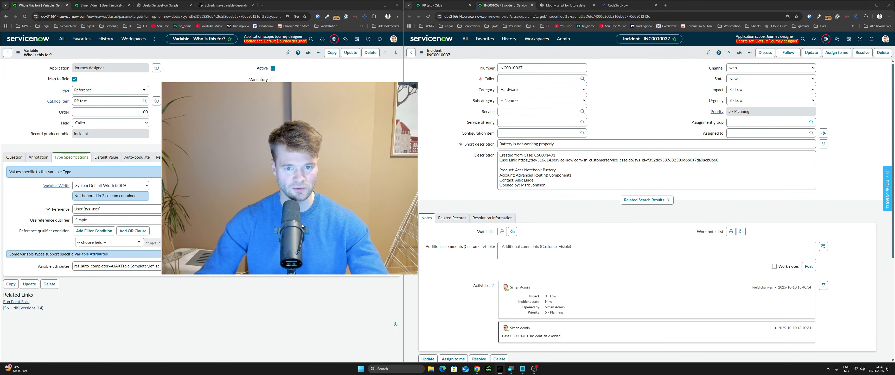
Examine the Category choices on the RP test portal form, and save the "Who is this for?" variable again
click(439, 5)
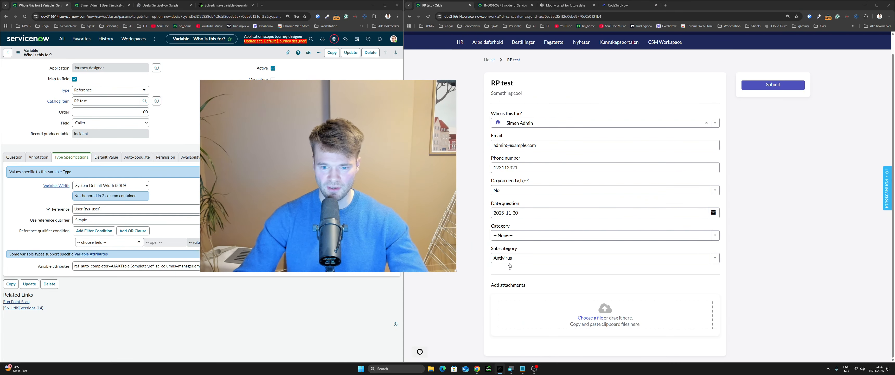
click(528, 236)
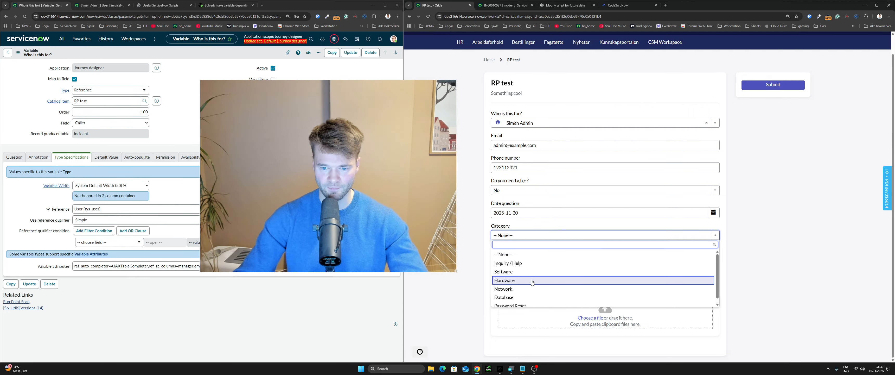
click(282, 334)
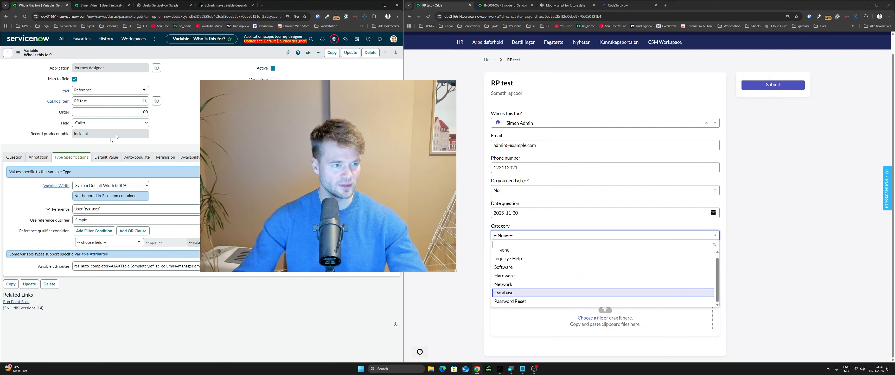
click(347, 53)
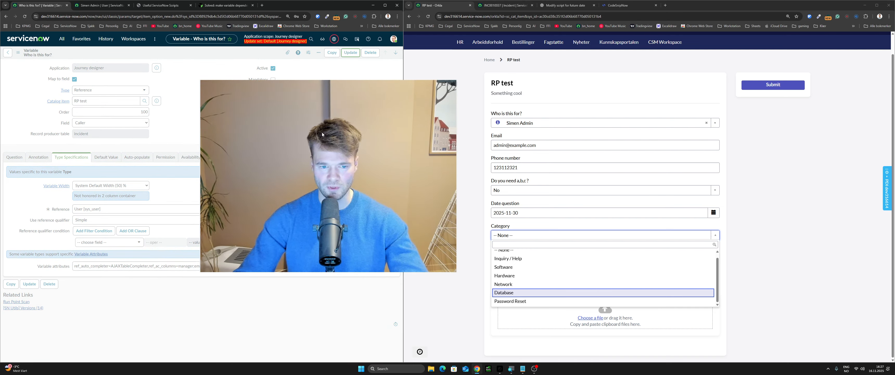
click(508, 226)
click(513, 226)
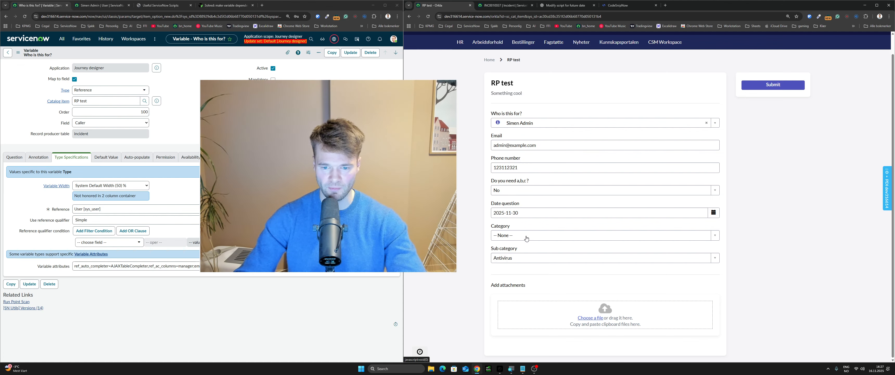
Return to the incident record and examine its category choices for comparison with the portal form
click(489, 4)
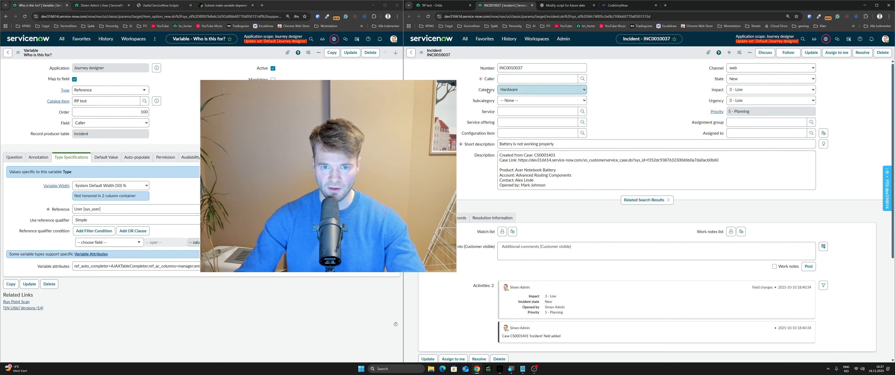
click(553, 90)
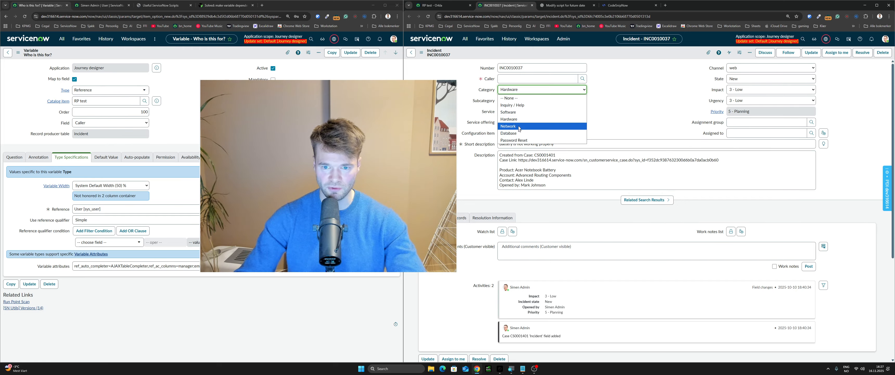
click(625, 113)
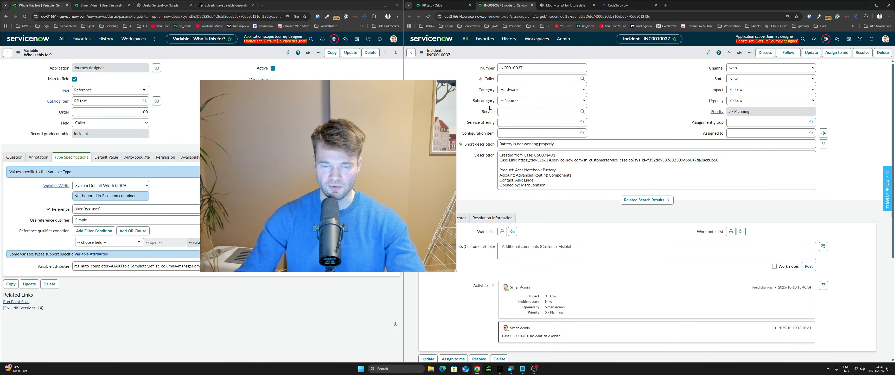
drag(331, 164, 377, 146)
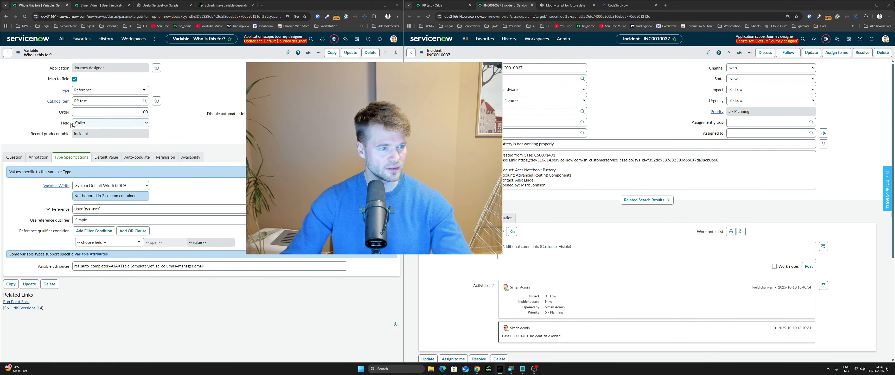
Return to the RP test record producer and open its "Category" variable
click(102, 41)
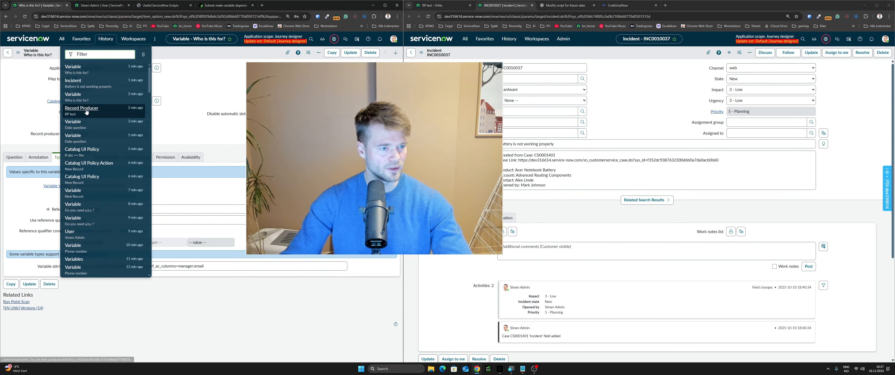
click(94, 101)
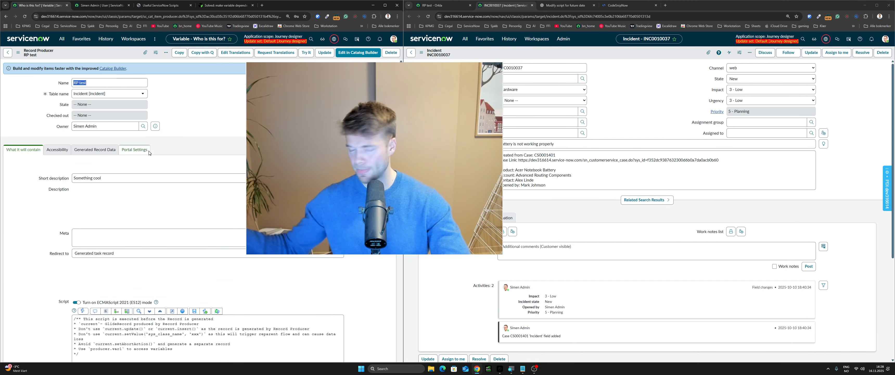
scroll(149, 153, down, 8)
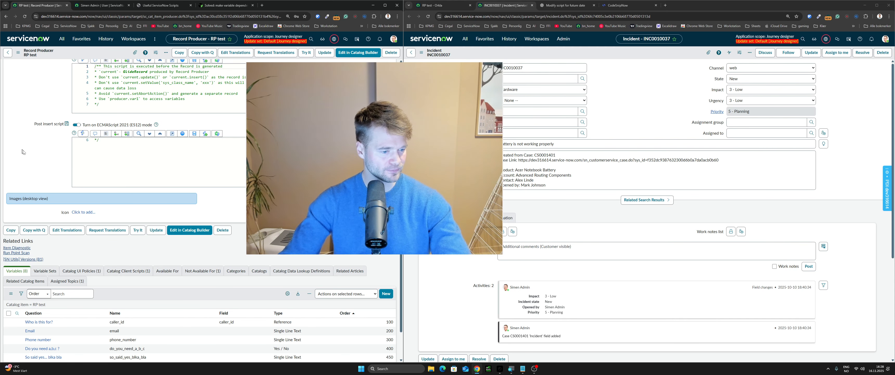
scroll(22, 151, down, 2)
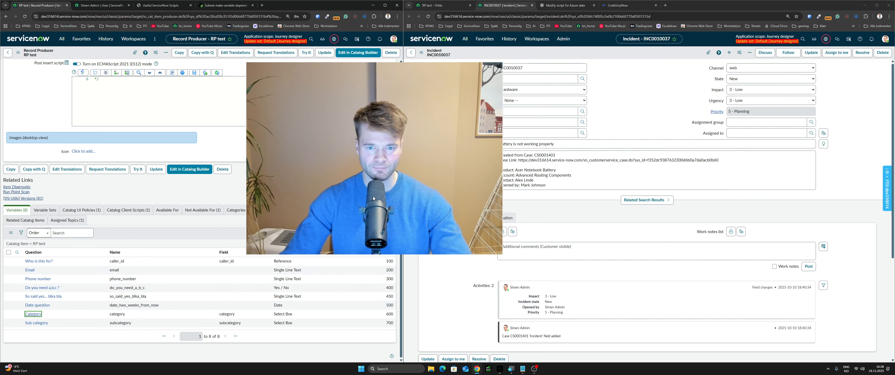
drag(345, 205, 328, 203)
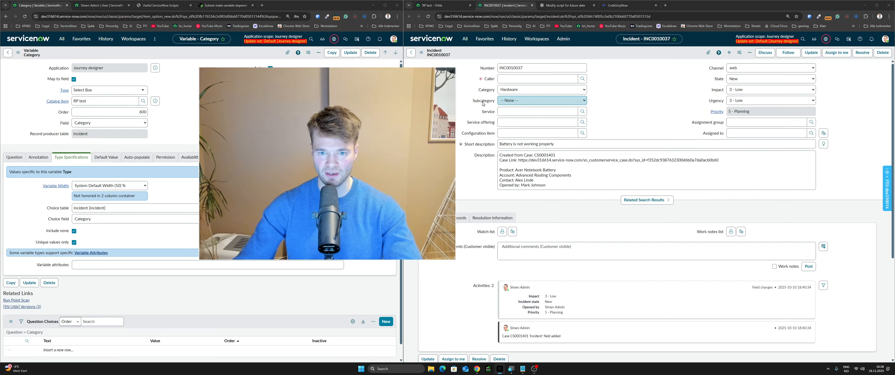
Check the incident's subcategory and category choice lists against the opened "Category" variable
click(506, 101)
click(522, 90)
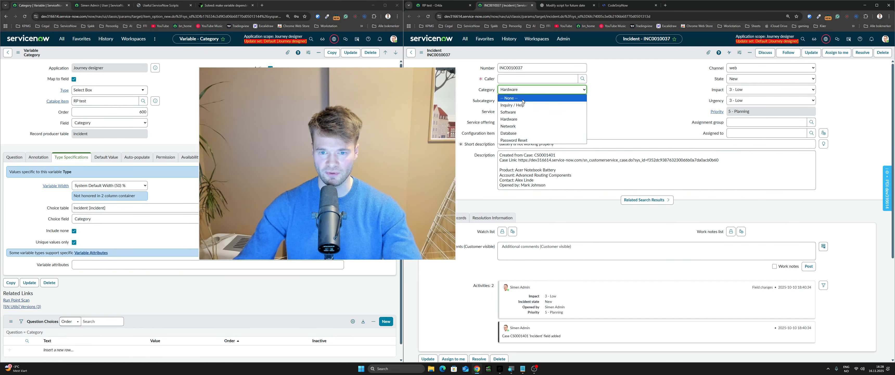
click(620, 119)
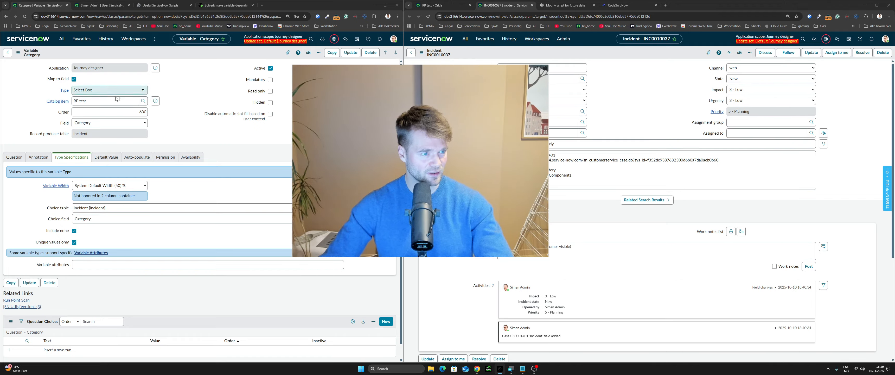
Review the "Category" variable's question, annotation and type specifications, including its choice table and choice field
click(224, 149)
scroll(226, 149, down, 1)
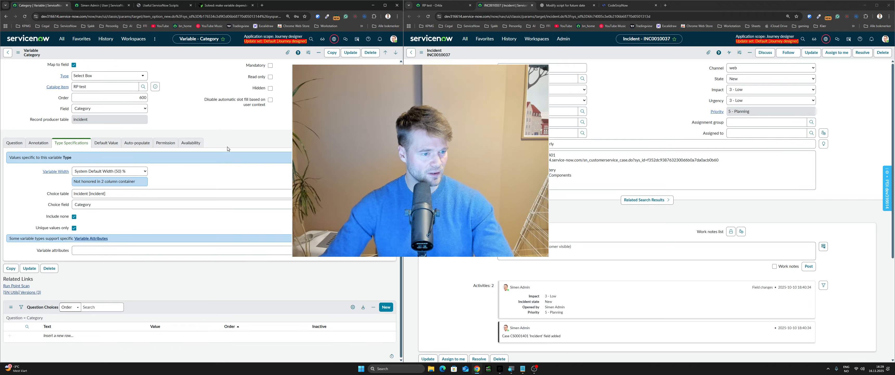
click(25, 145)
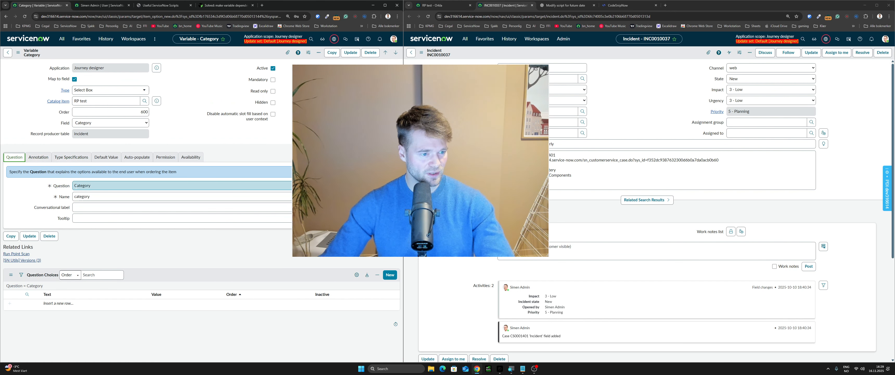
click(47, 160)
click(88, 160)
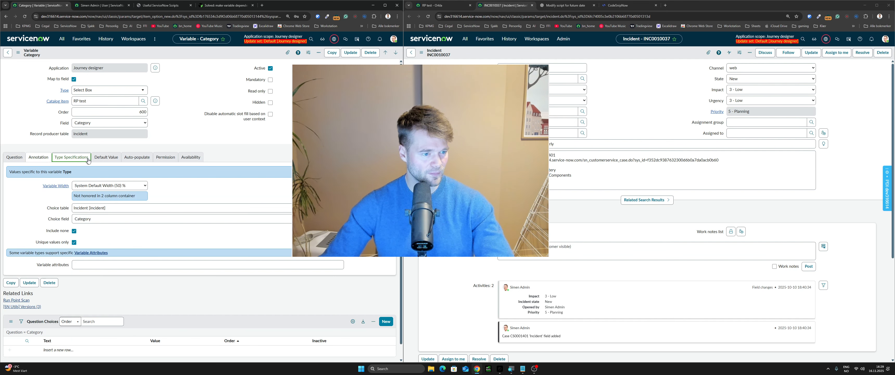
scroll(175, 145, down, 1)
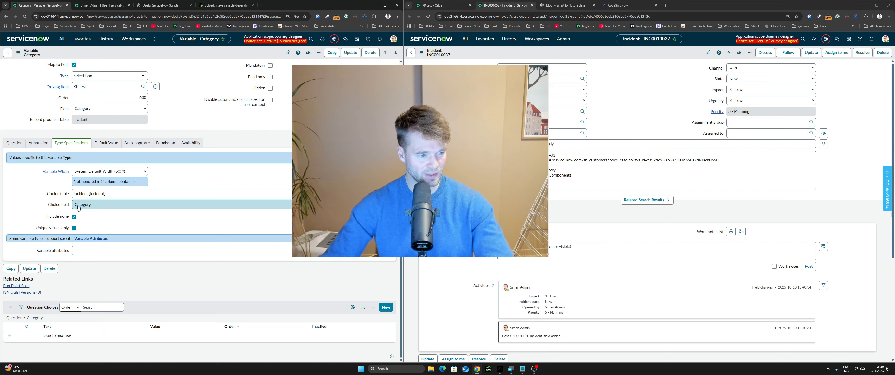
drag(336, 204, 314, 227)
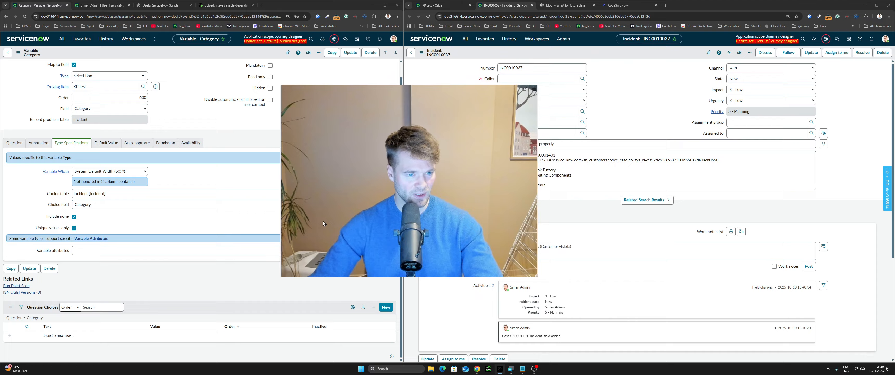
Update the "Category" variable to return to the RP test record producer, and show its catalog client scripts
click(352, 53)
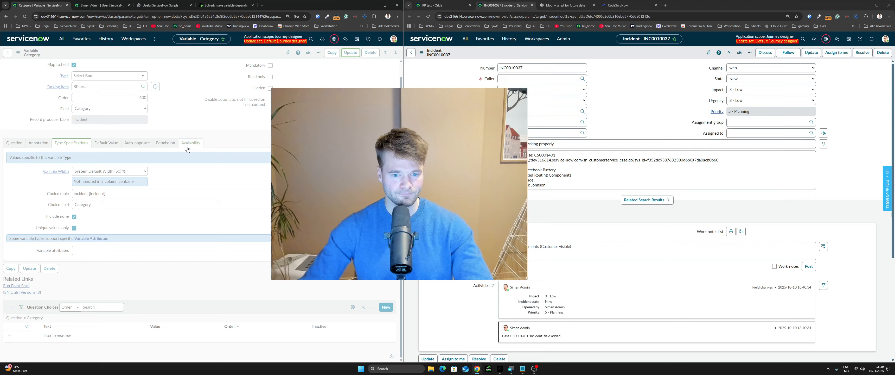
drag(485, 153, 410, 154)
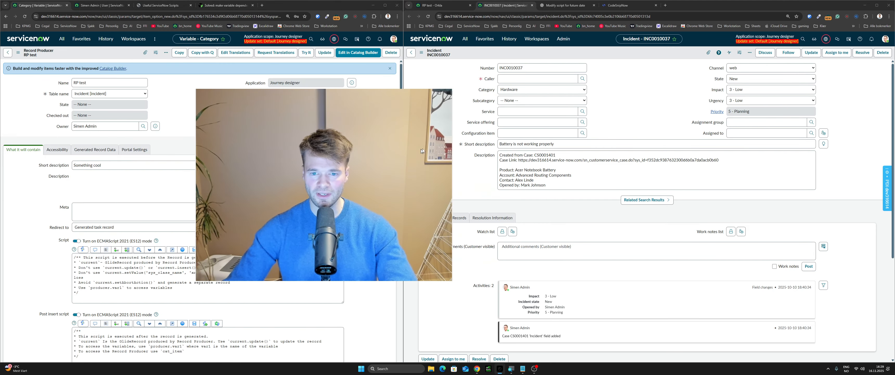
scroll(299, 160, down, 7)
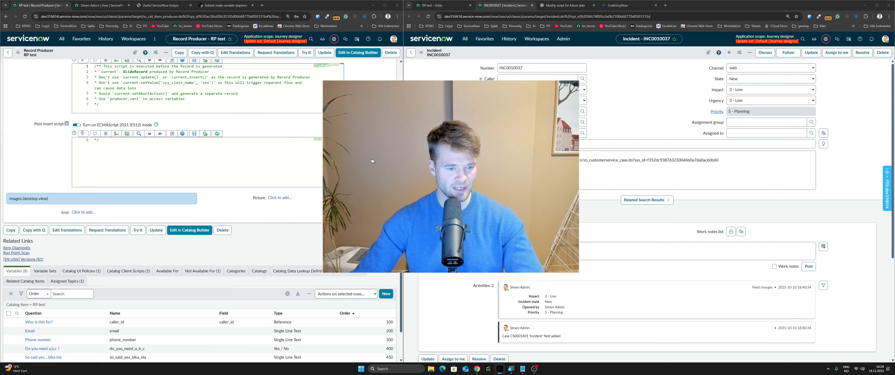
click(257, 248)
scroll(225, 240, down, 3)
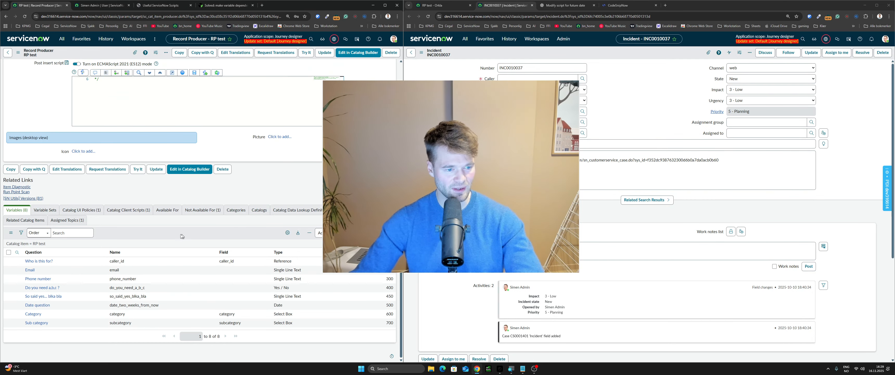
click(118, 211)
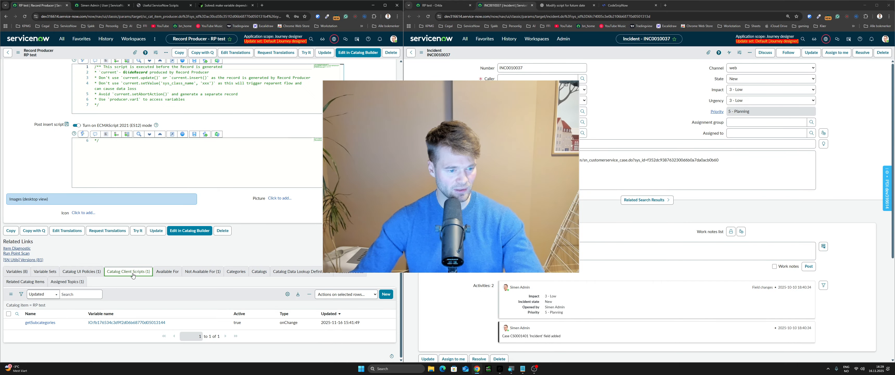
Open the getSubcategories catalog client script and bring up the RP test portal form beside it
click(40, 322)
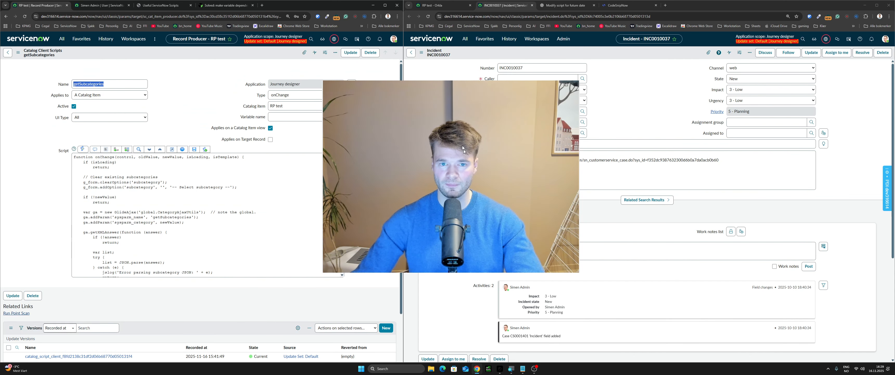
click(441, 6)
drag(507, 163, 366, 159)
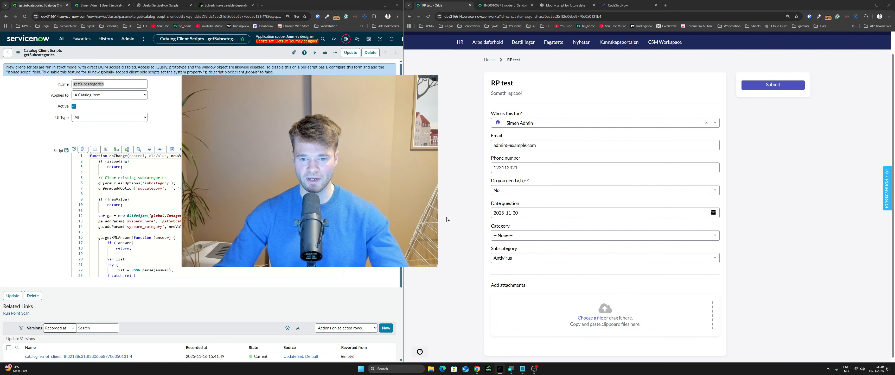
click(468, 217)
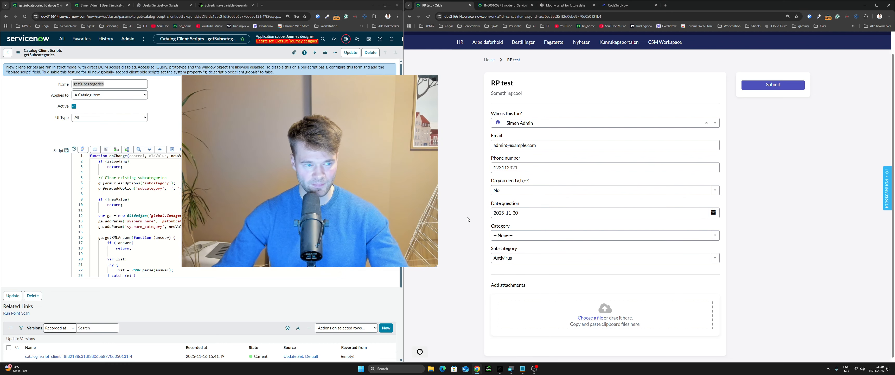
click(156, 138)
click(482, 221)
Set the RP test form's category to Inquiry / Help and check the choices offered under sub category
click(514, 235)
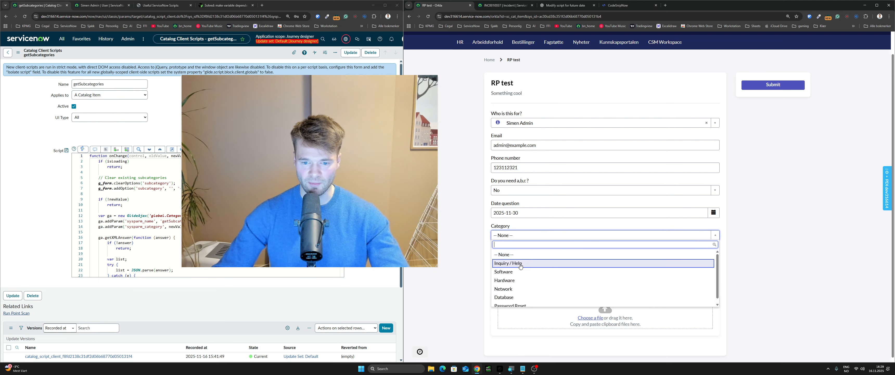
click(522, 266)
click(525, 258)
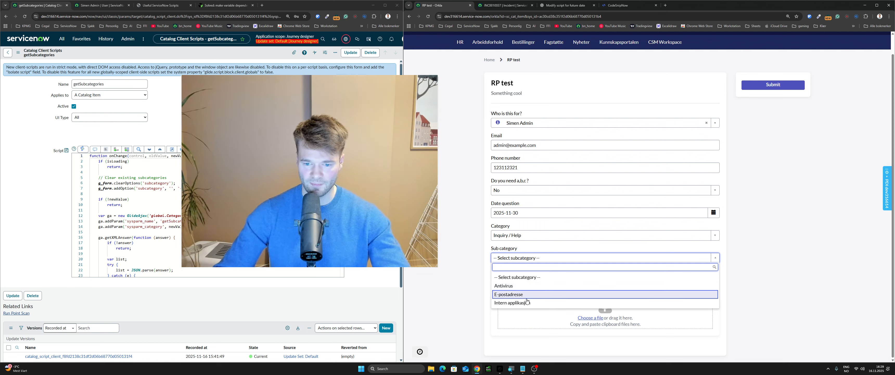
click(775, 264)
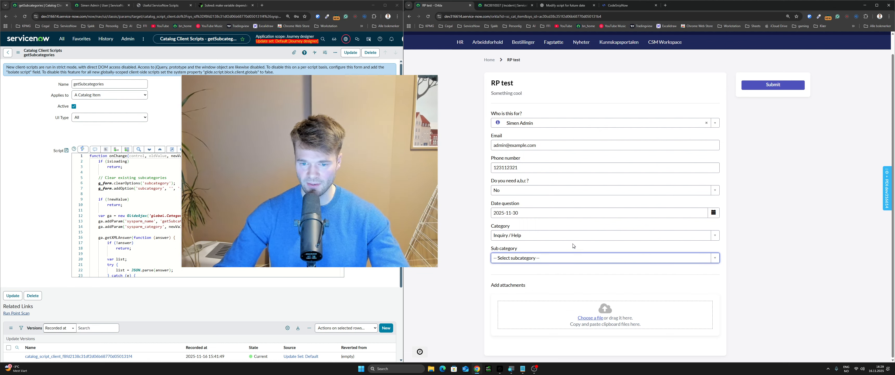
Change the form's category to Hardware and check which sub category choices are offered for it
click(565, 240)
click(567, 277)
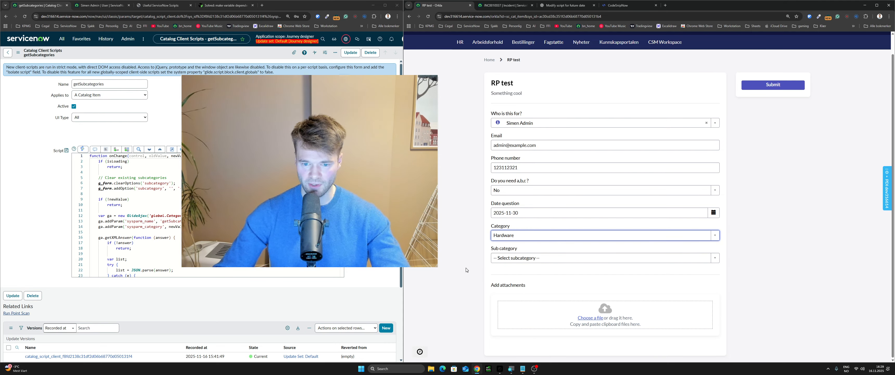
click(514, 259)
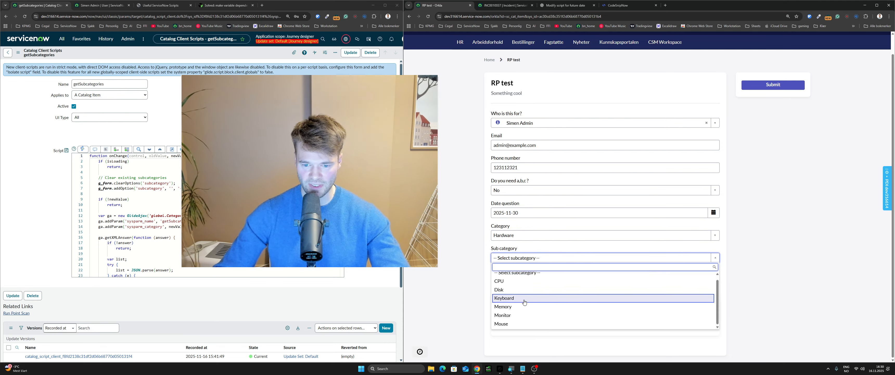
click(764, 278)
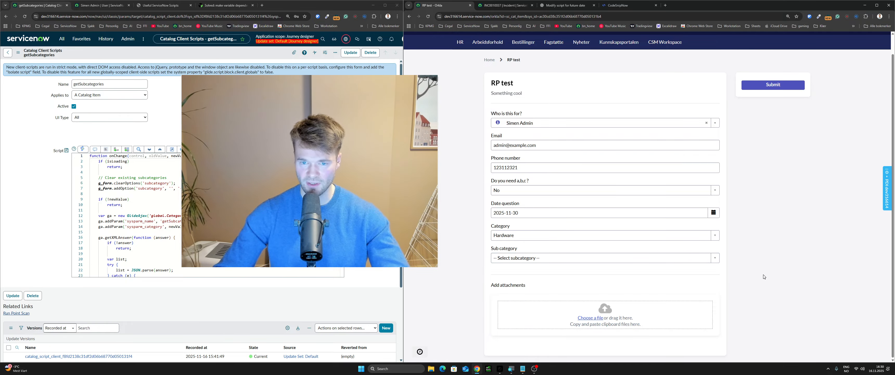
List the script includes created by the current account using the slash command "/si -cm"
key(slash)
text(si)
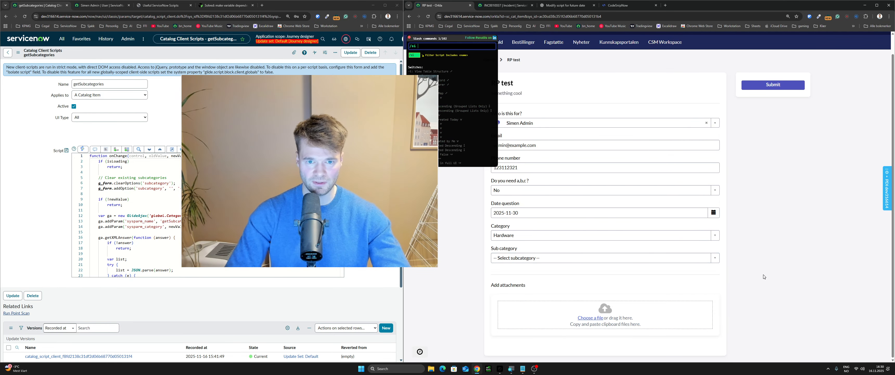
text( -cm)
key(Return)
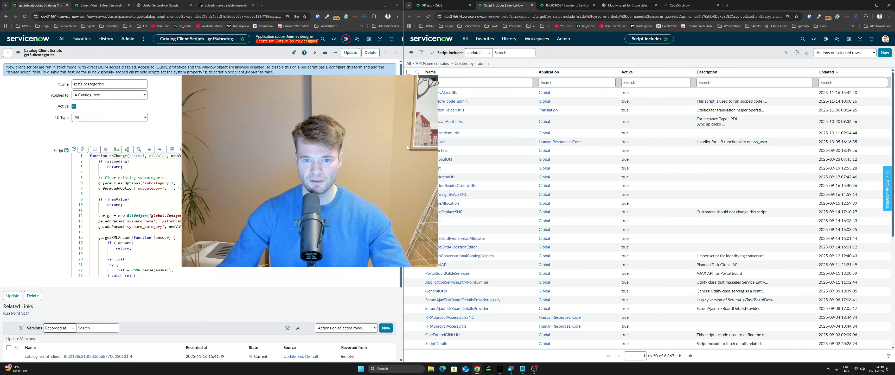
click(461, 82)
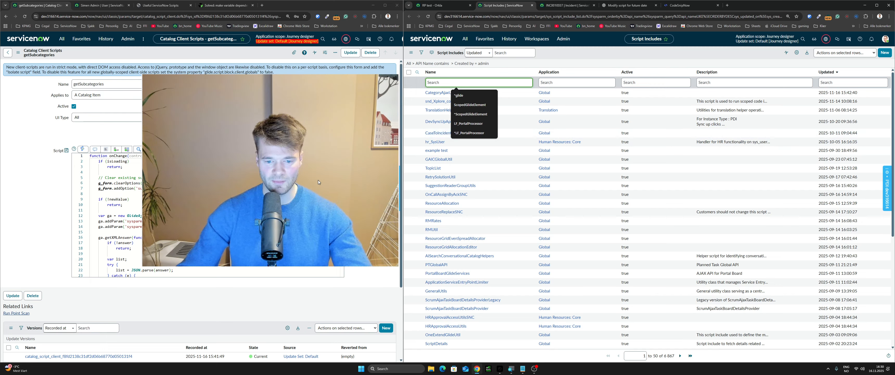
click(708, 55)
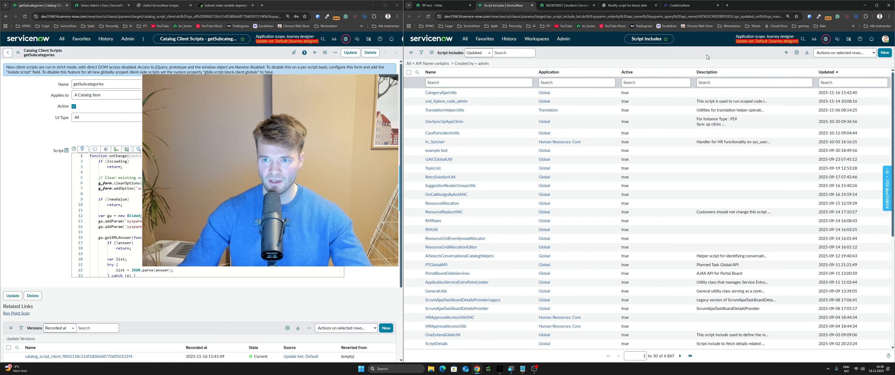
Switch to CodeSnipNow, open the "Dynamic Incident Category → Subcategory for Record Producers" snippet and review its client script and script include
click(683, 6)
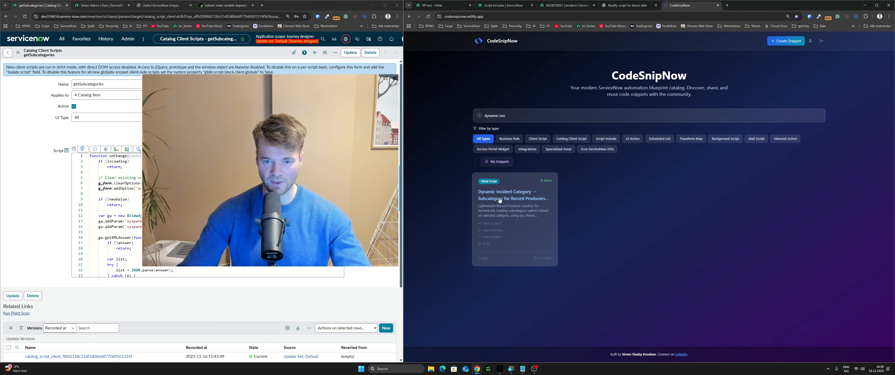
click(494, 202)
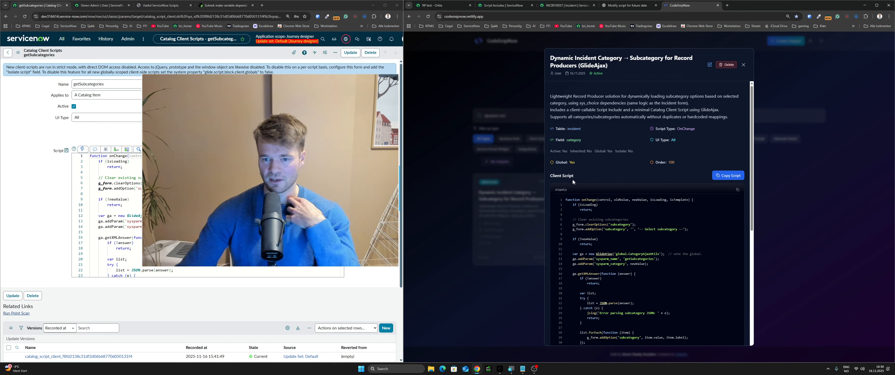
scroll(587, 187, down, 1)
scroll(588, 187, down, 3)
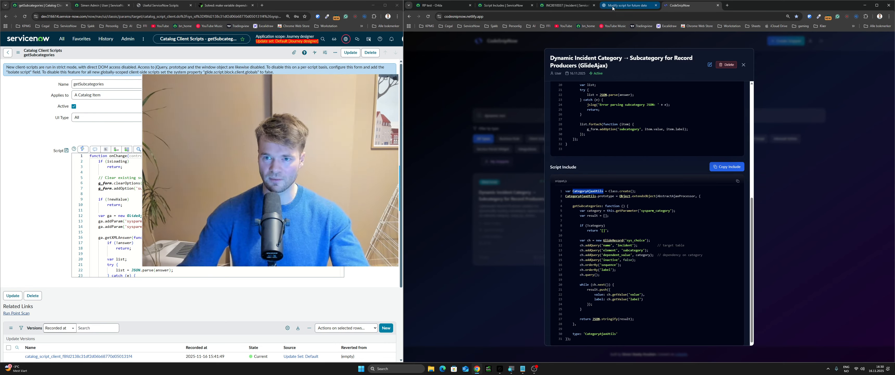
Return to the script includes list, filter it by the name CategoryAjaxUtils and open that script include
click(504, 5)
click(464, 82)
text(CategoryAjaxUtils)
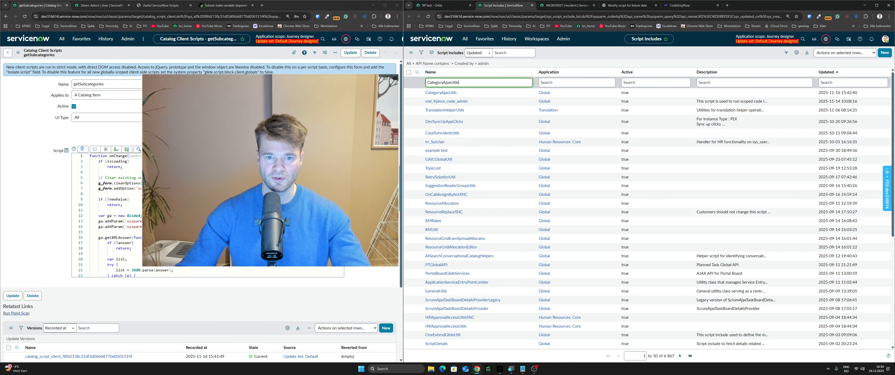
key(Return)
click(441, 92)
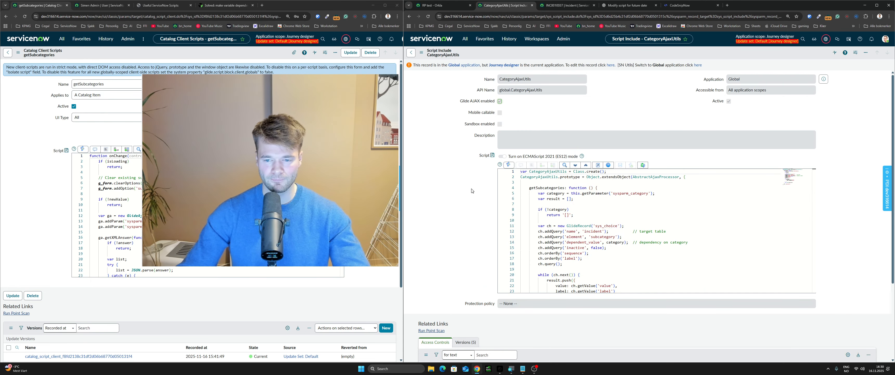
Examine how the getSubcategories client script passes newValue to the script include as sysparm_category
drag(350, 178, 449, 172)
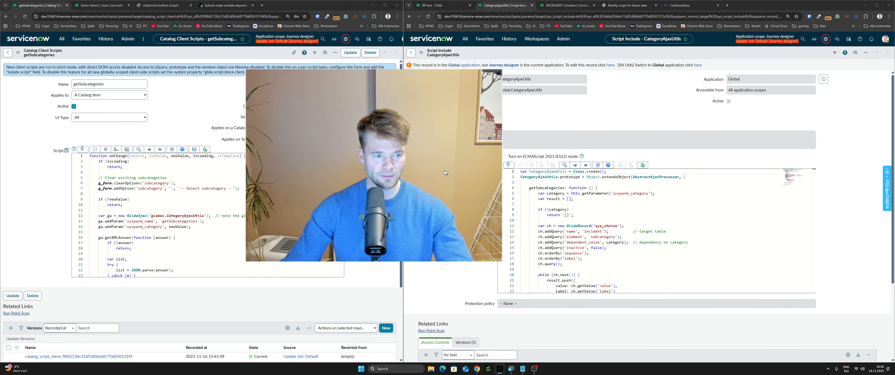
click(76, 208)
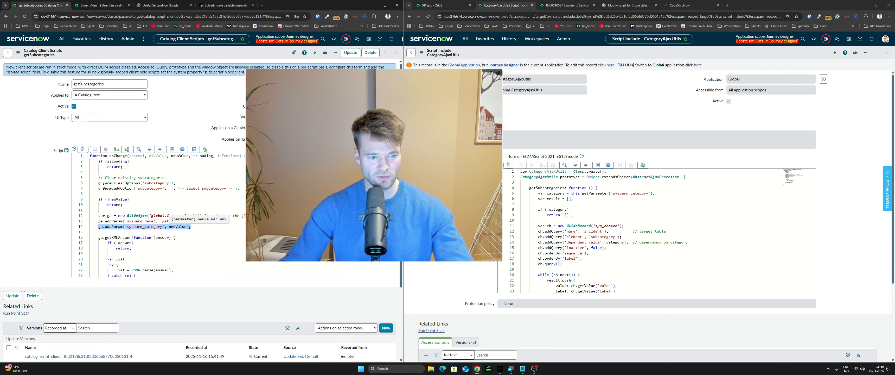
double_click(178, 226)
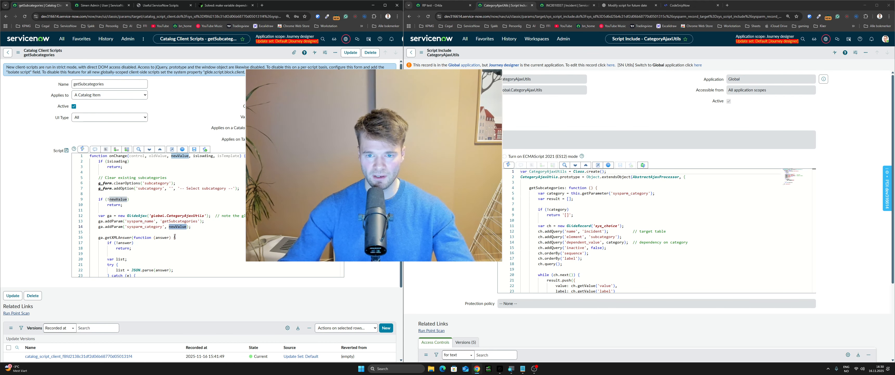
Review how CategoryAjaxUtils reads sysparm_category, queries sys_choice for incident subcategories and returns the result
drag(478, 189, 404, 189)
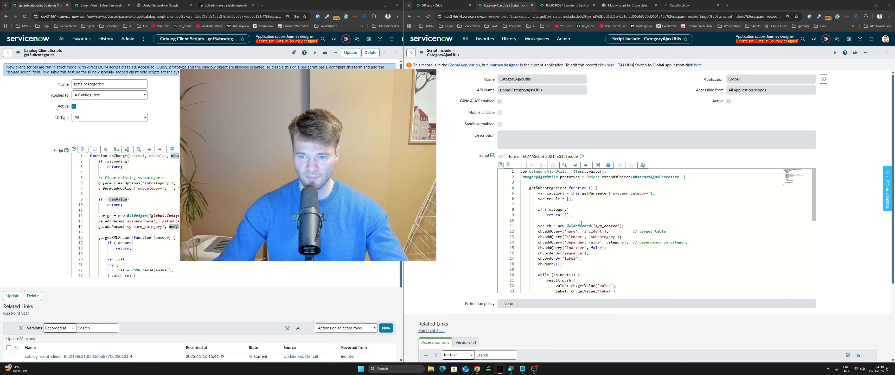
drag(656, 193, 584, 196)
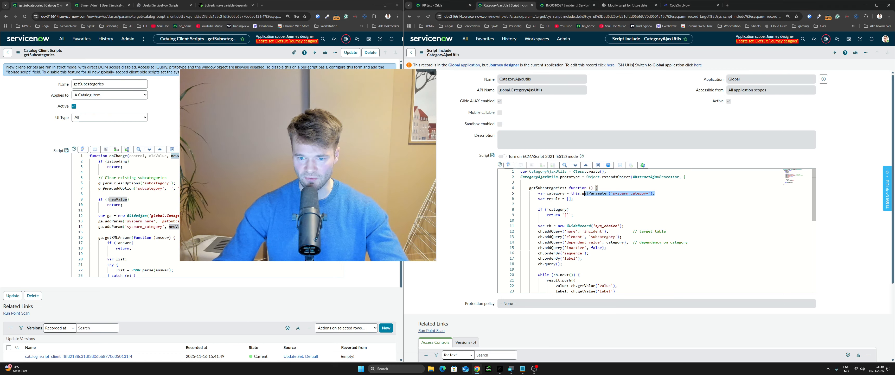
click(593, 211)
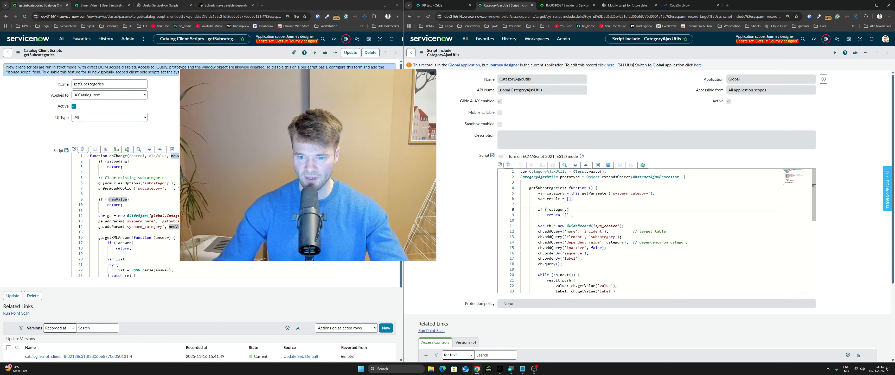
scroll(593, 212, down, 1)
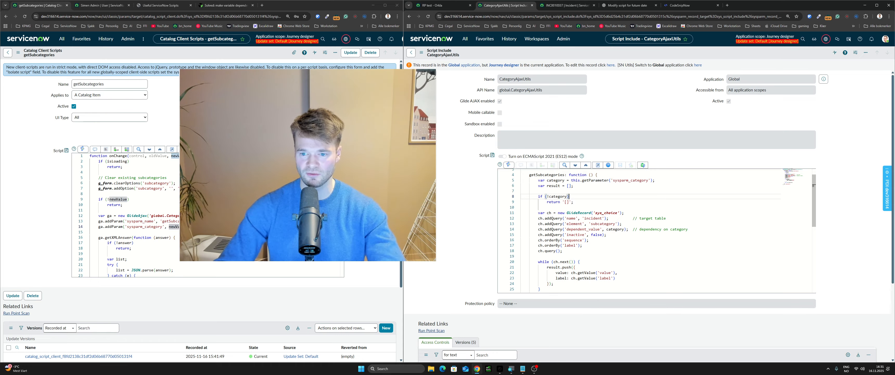
scroll(655, 230, up, 1)
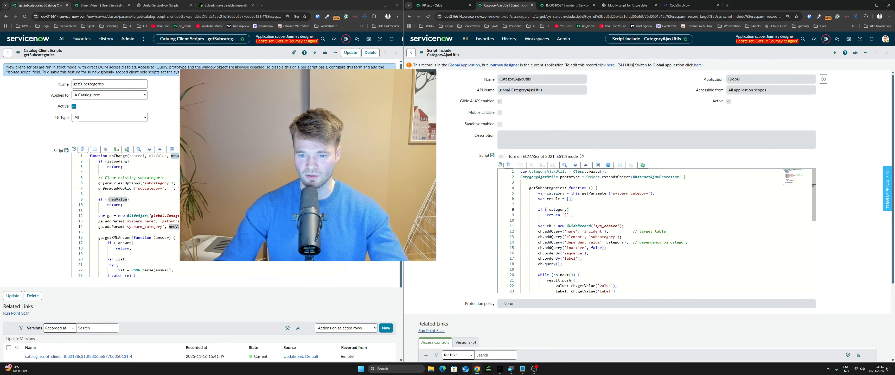
scroll(656, 230, down, 4)
Review how the client script's getXMLAnswer callback parses the answer and adds options to the subcategory field
drag(362, 200, 503, 219)
scroll(195, 216, down, 4)
double_click(117, 186)
scroll(126, 195, down, 1)
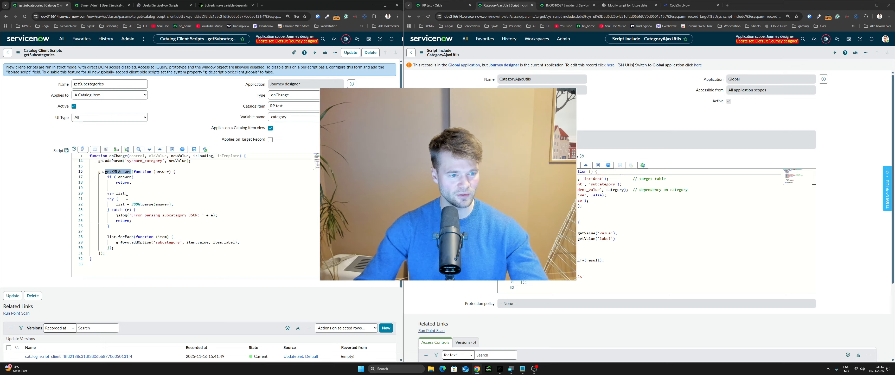
mouse_move(136, 244)
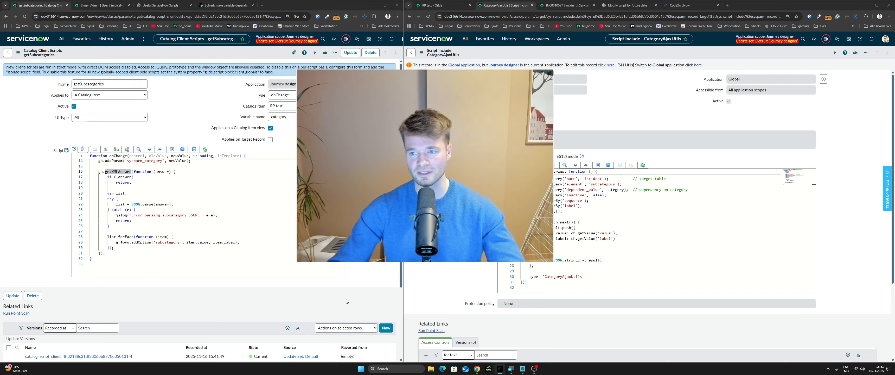
drag(402, 215, 388, 203)
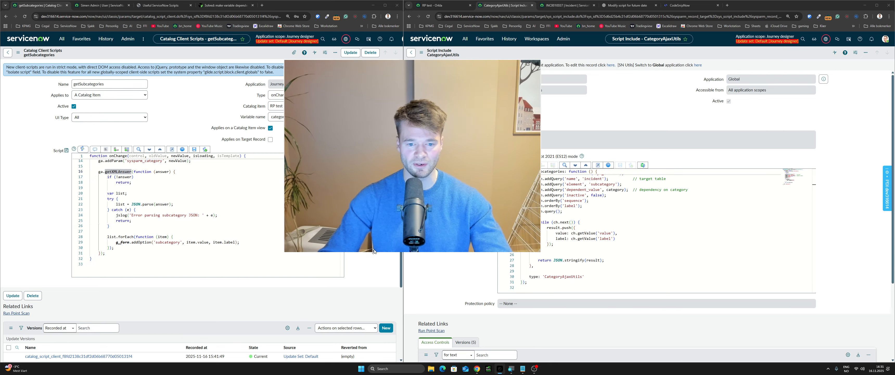